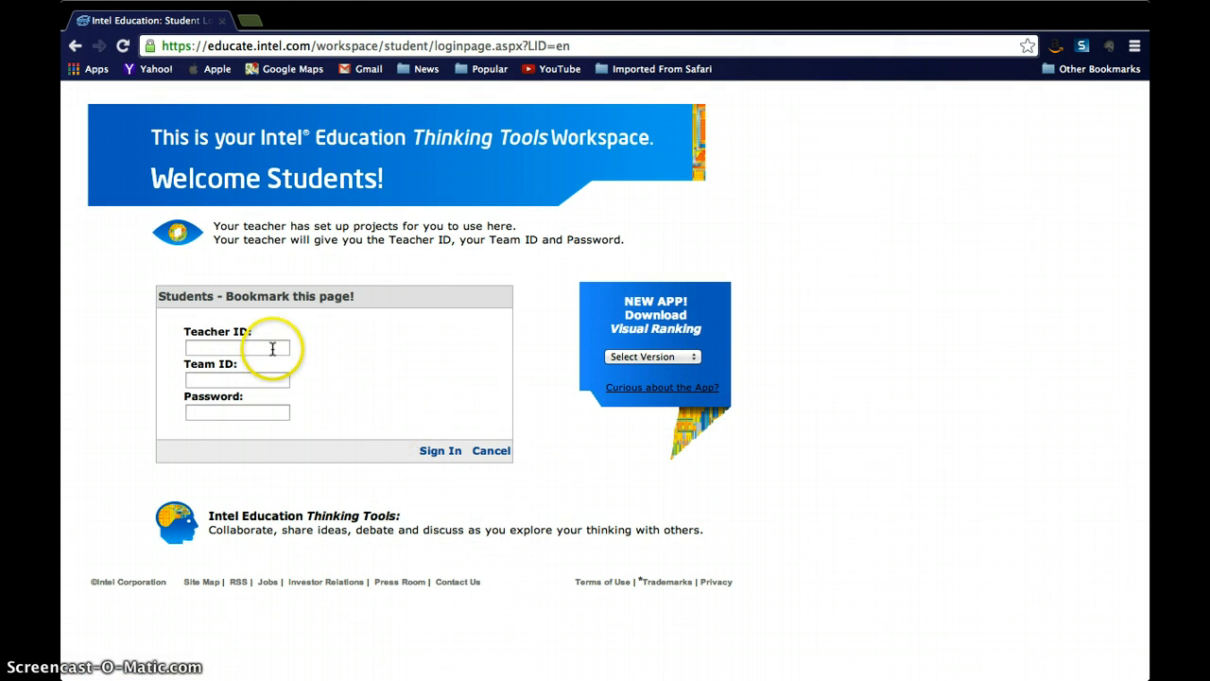
Step: Sign in to the student workspace with the teacher ID, the team ID "black" and the team password
left_click(272, 349)
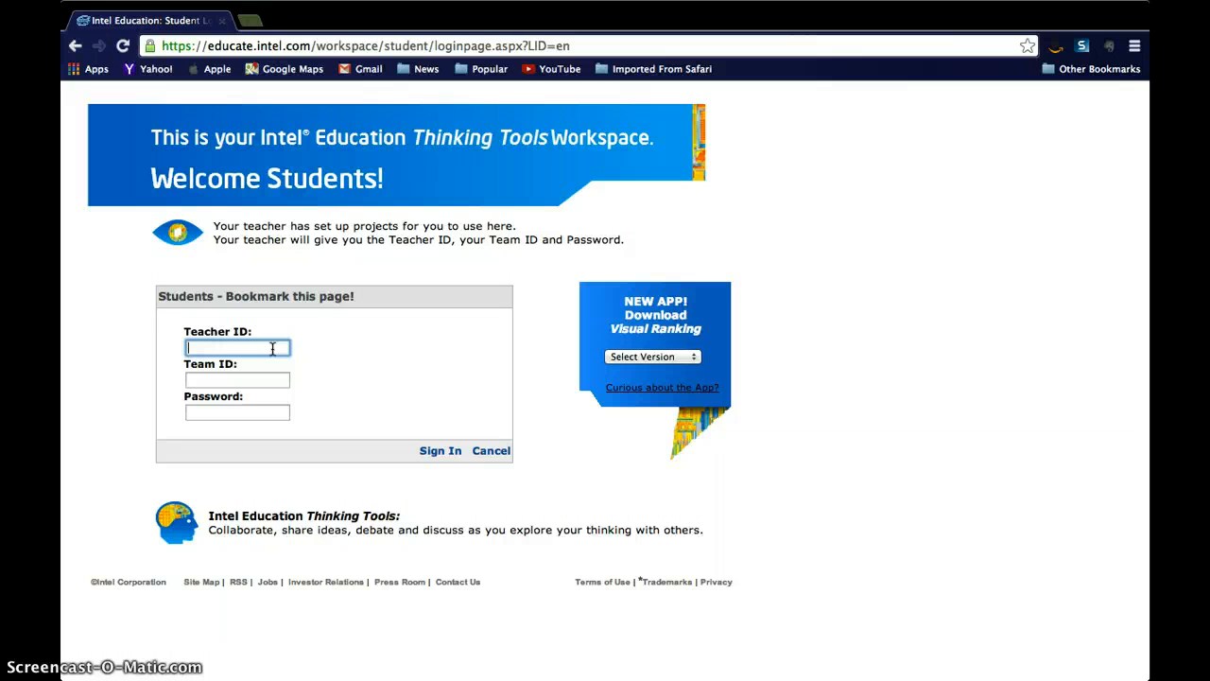
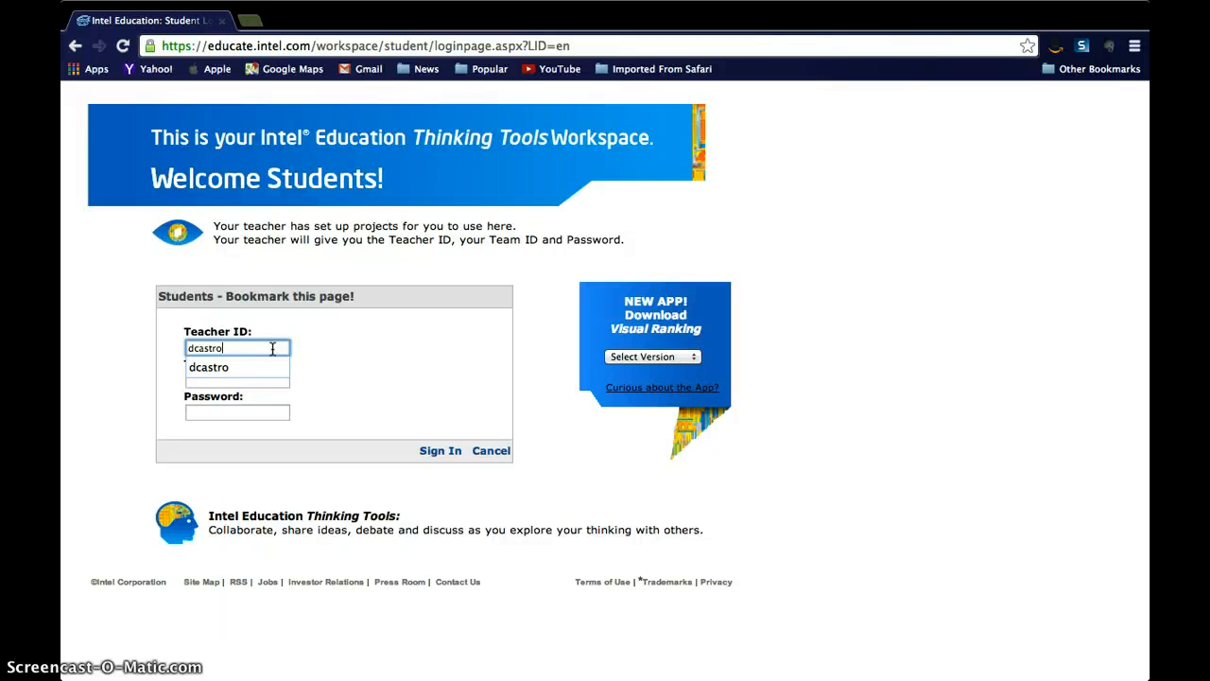
left_click(313, 367)
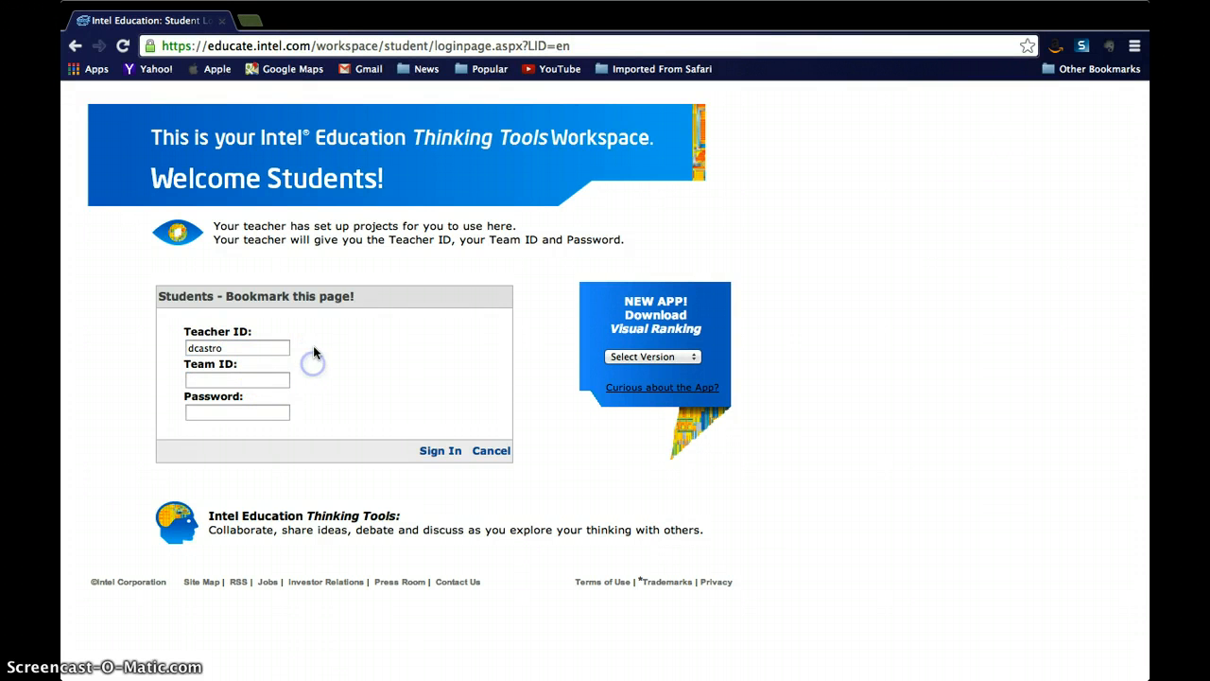
left_click(258, 380)
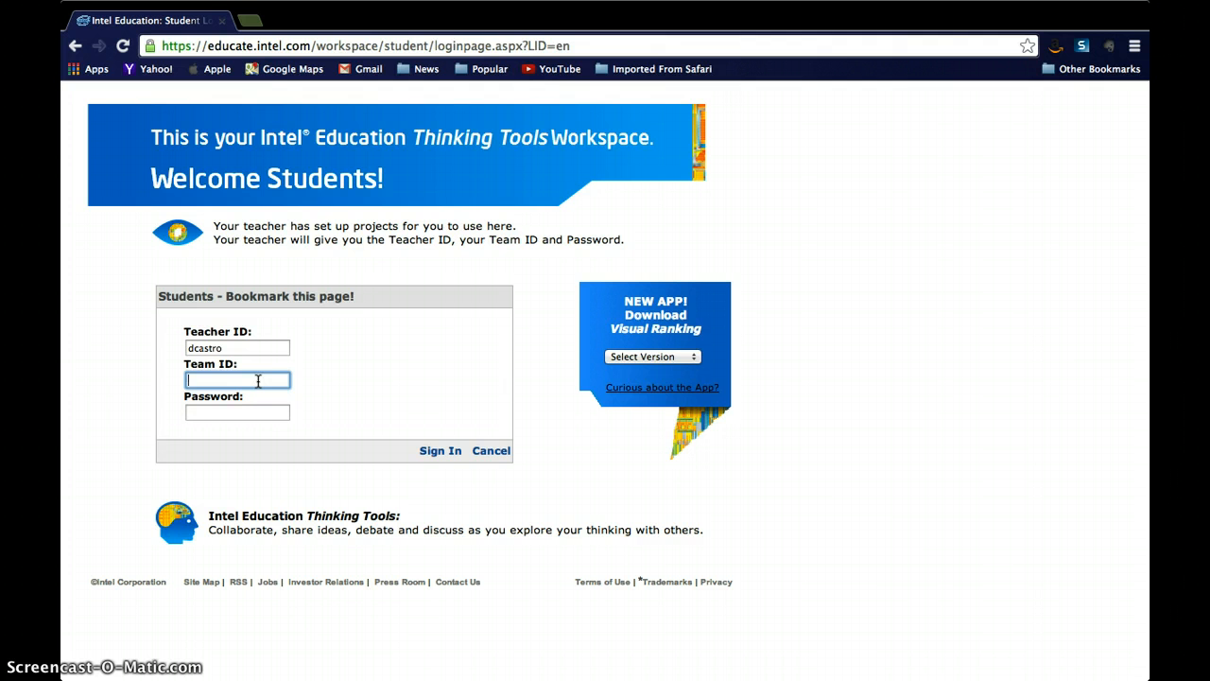
type("bla")
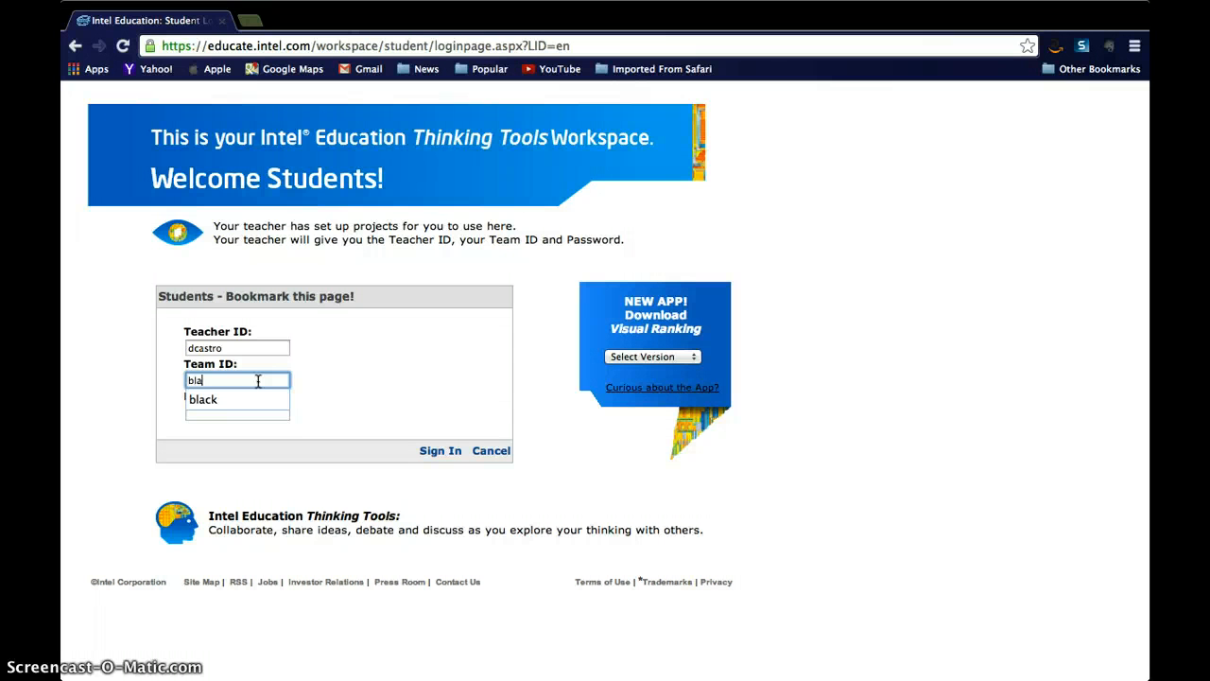
type("ck")
left_click(228, 399)
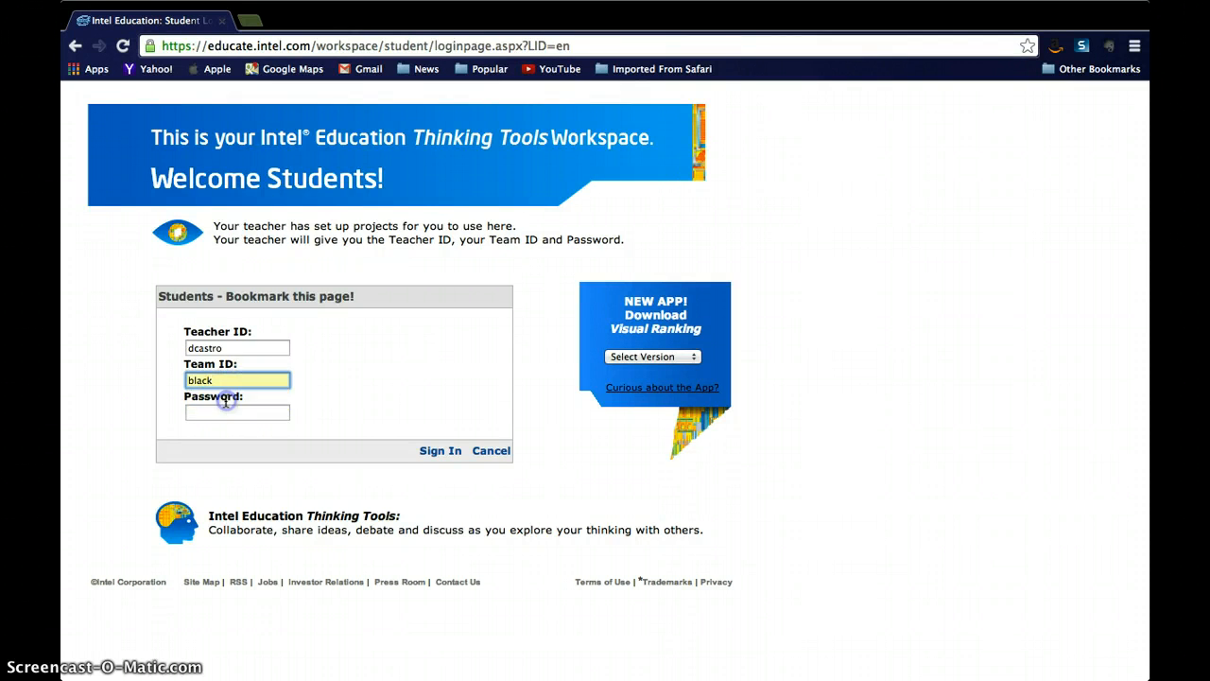
left_click(226, 410)
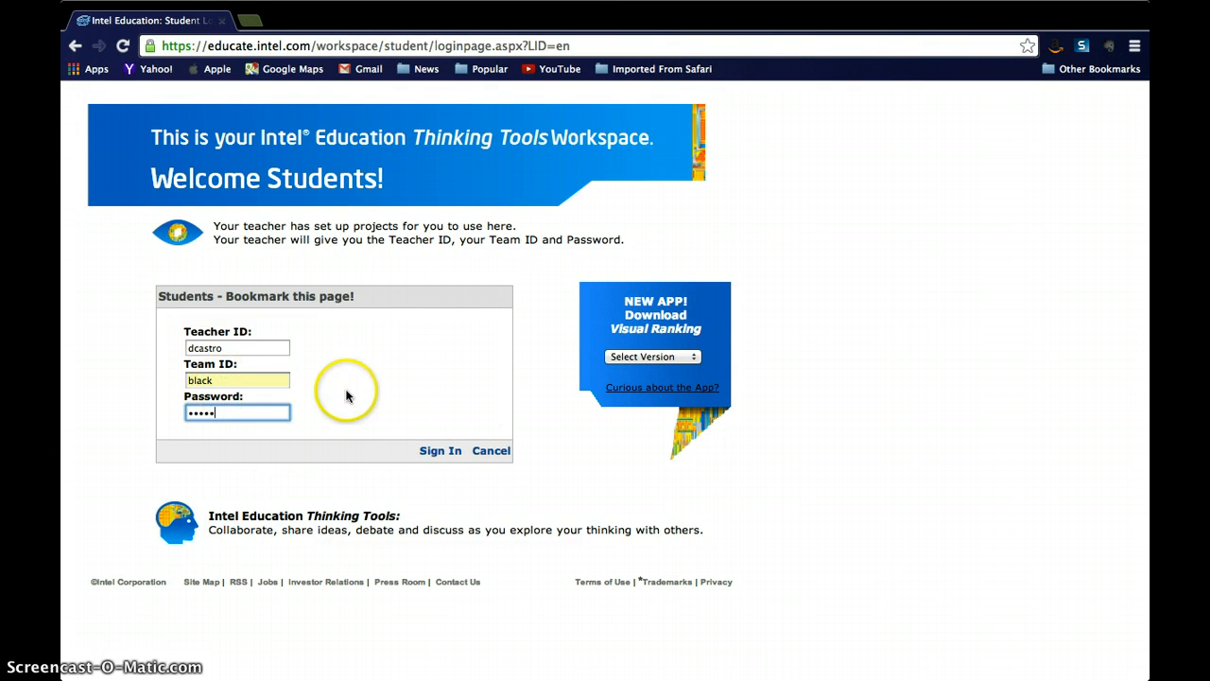
left_click(439, 455)
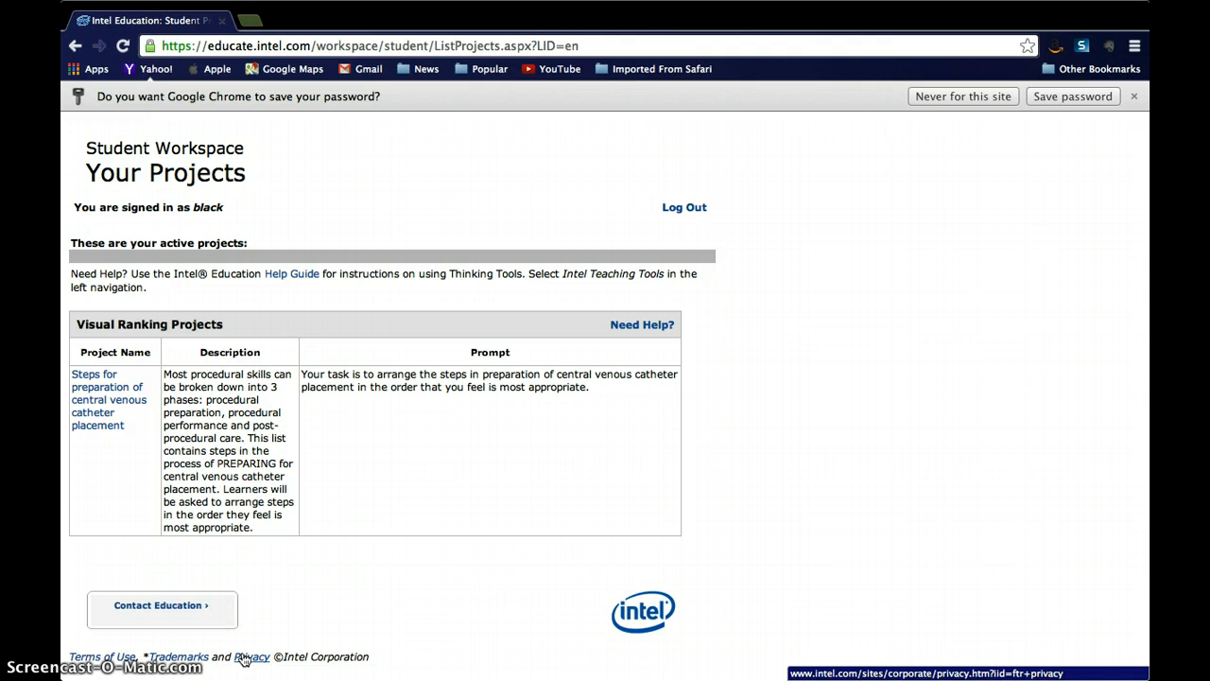
Step: Open the visual ranking project "Steps for preparation of central venous catheter placement"
left_click(92, 419)
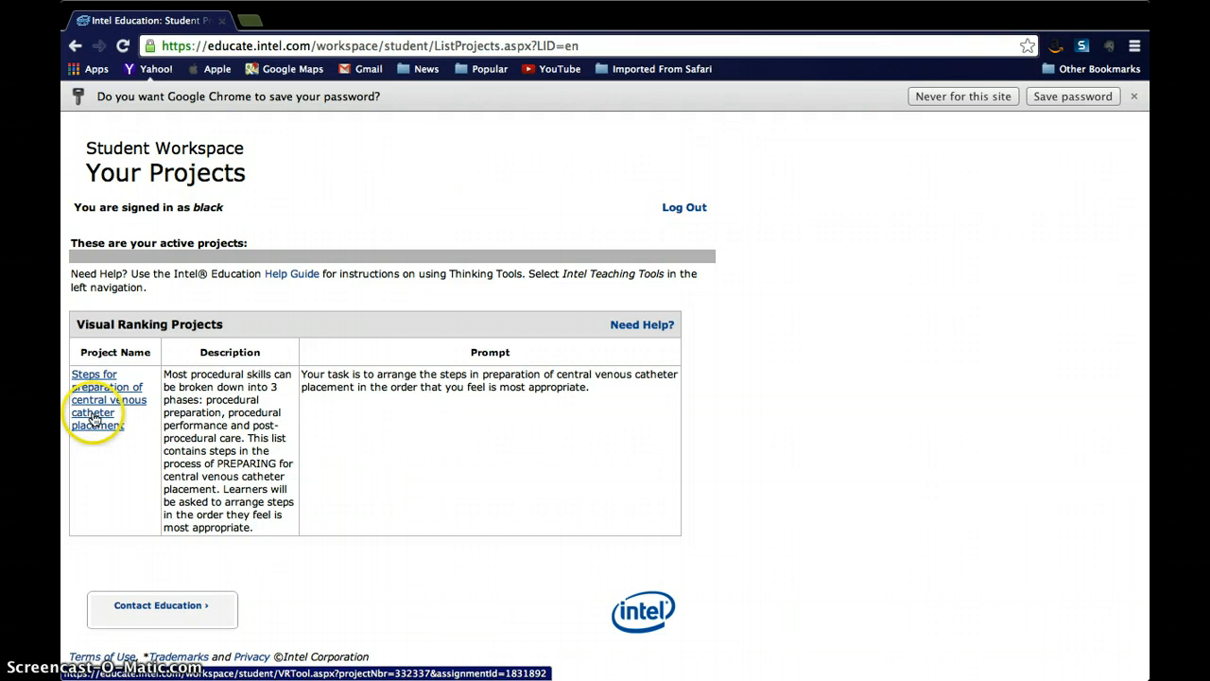
left_click(91, 390)
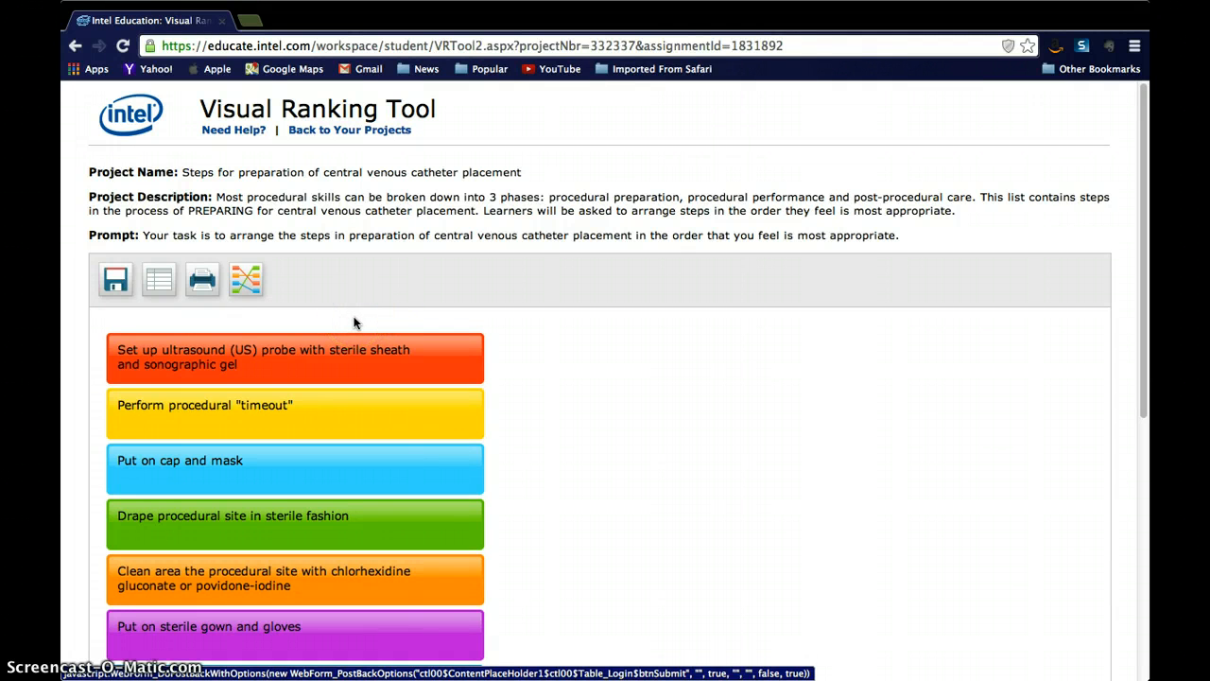
Step: Rank "Obtain informed consent" first and "Properly position patient" fourth, directly above "Put on cap and mask"
scroll(353, 323, "down", 5)
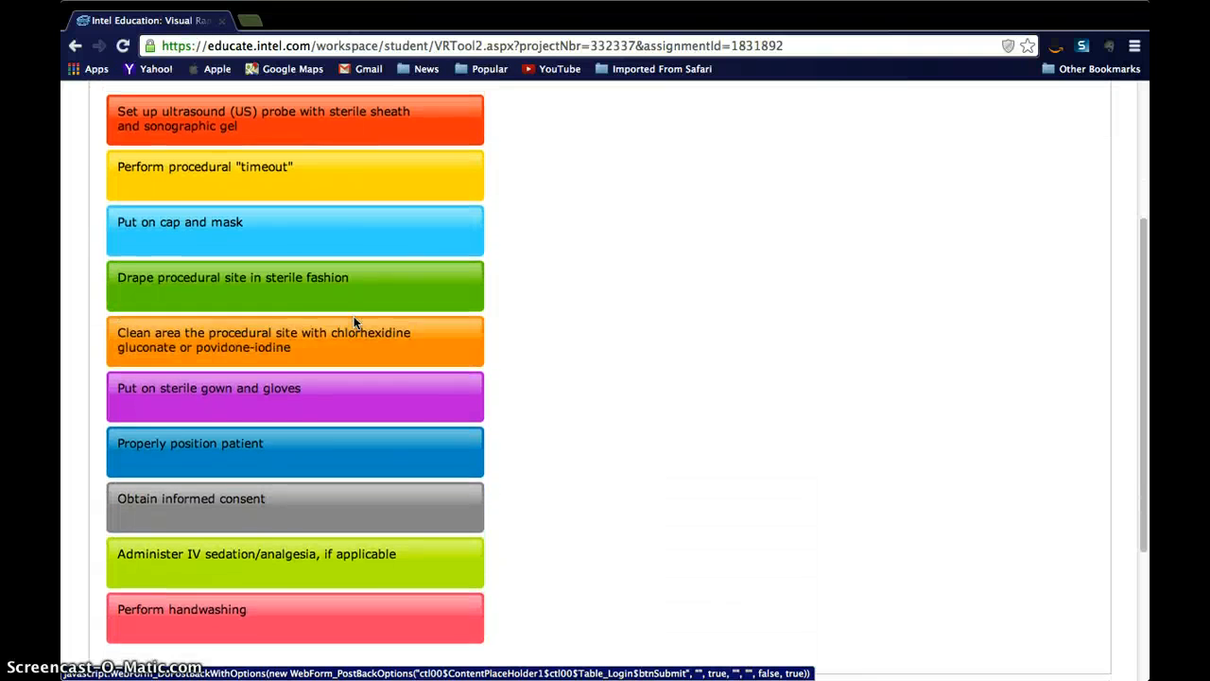
left_click(303, 156)
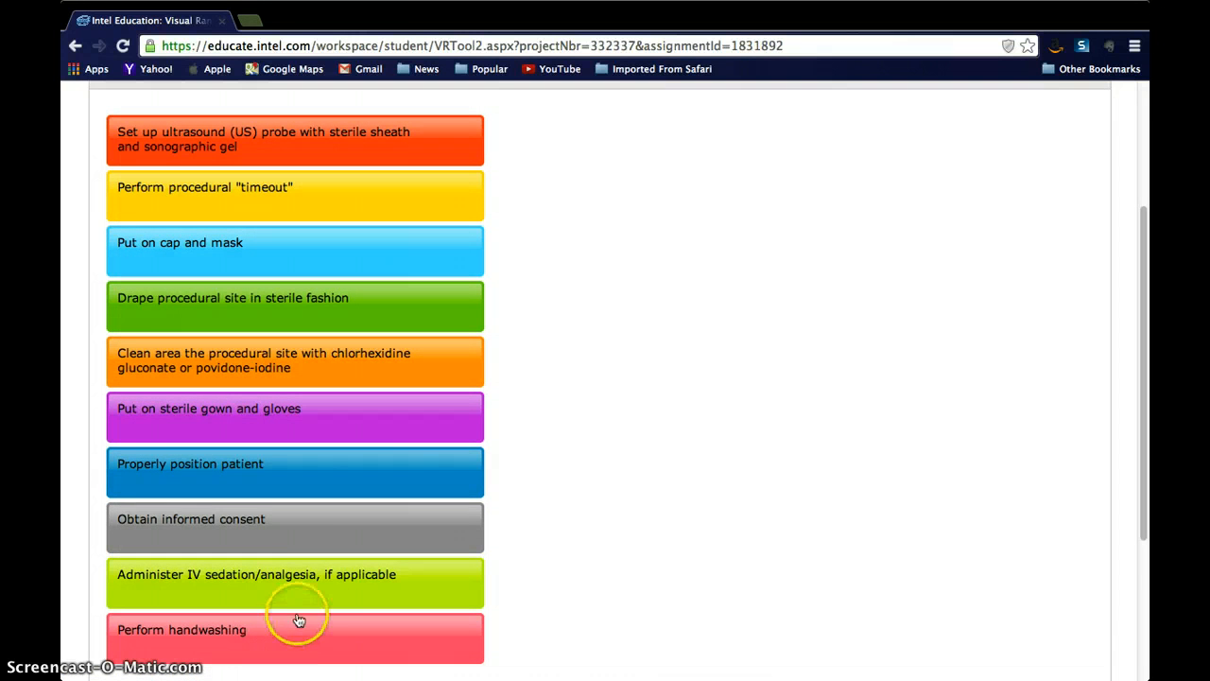
mouse_move(313, 550)
left_mouse_down()
mouse_move(343, 548)
mouse_move(324, 542)
left_mouse_up()
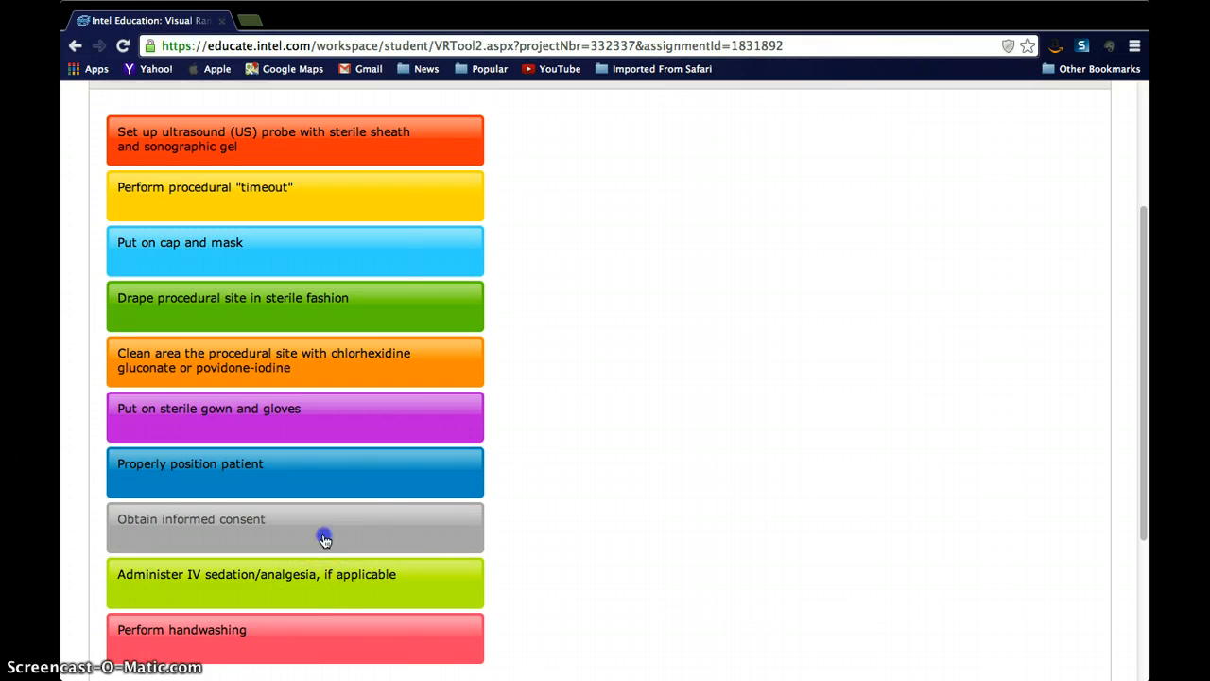
left_click_drag(324, 539, 400, 144)
left_click_drag(292, 505, 216, 312)
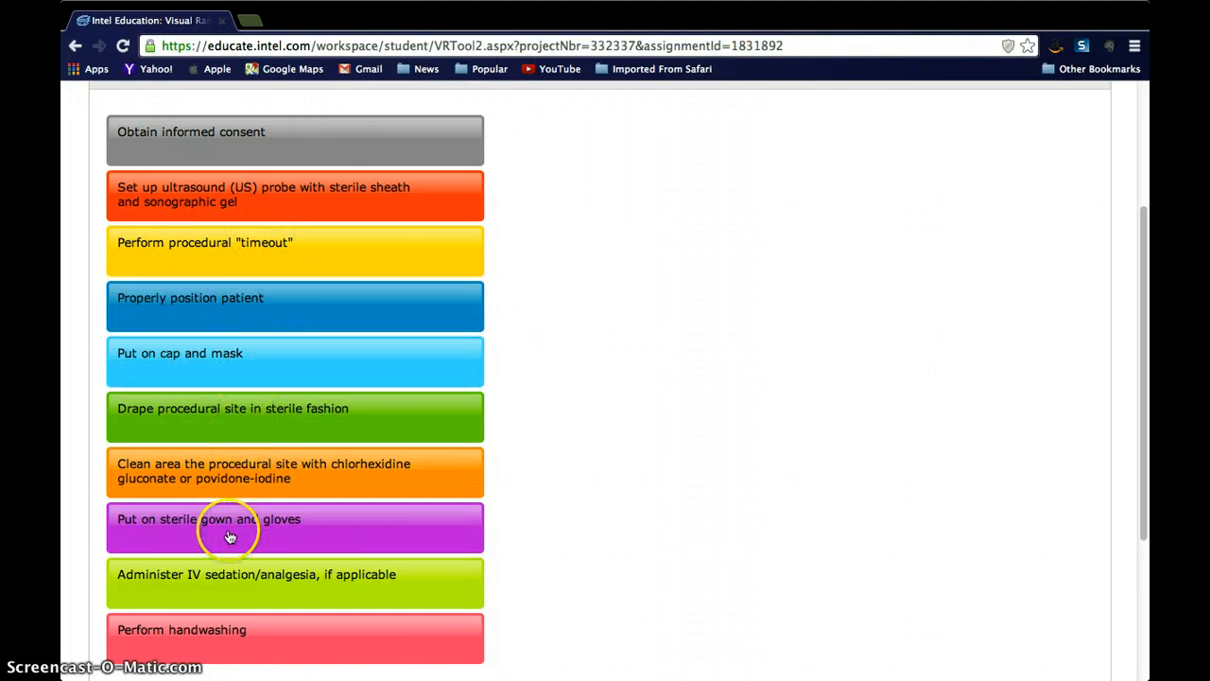
Step: Place "Put on sterile gown and gloves" directly below "Put on cap and mask" and the ultrasound probe setup at the end of the ranking
left_click_drag(230, 536, 255, 414)
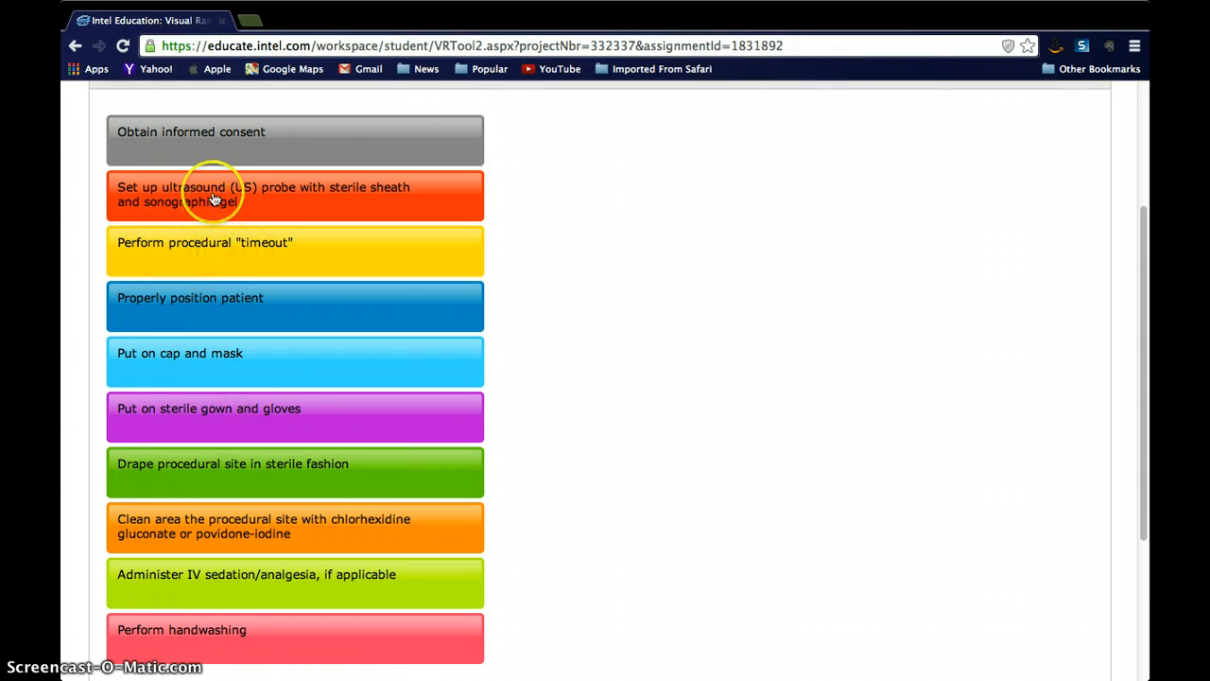
left_click_drag(211, 189, 340, 398)
Step: Move "Perform handwashing" up below "Obtain informed consent", with "Perform procedural timeout" placed directly above the handwashing item
scroll(619, 318, "up", 4)
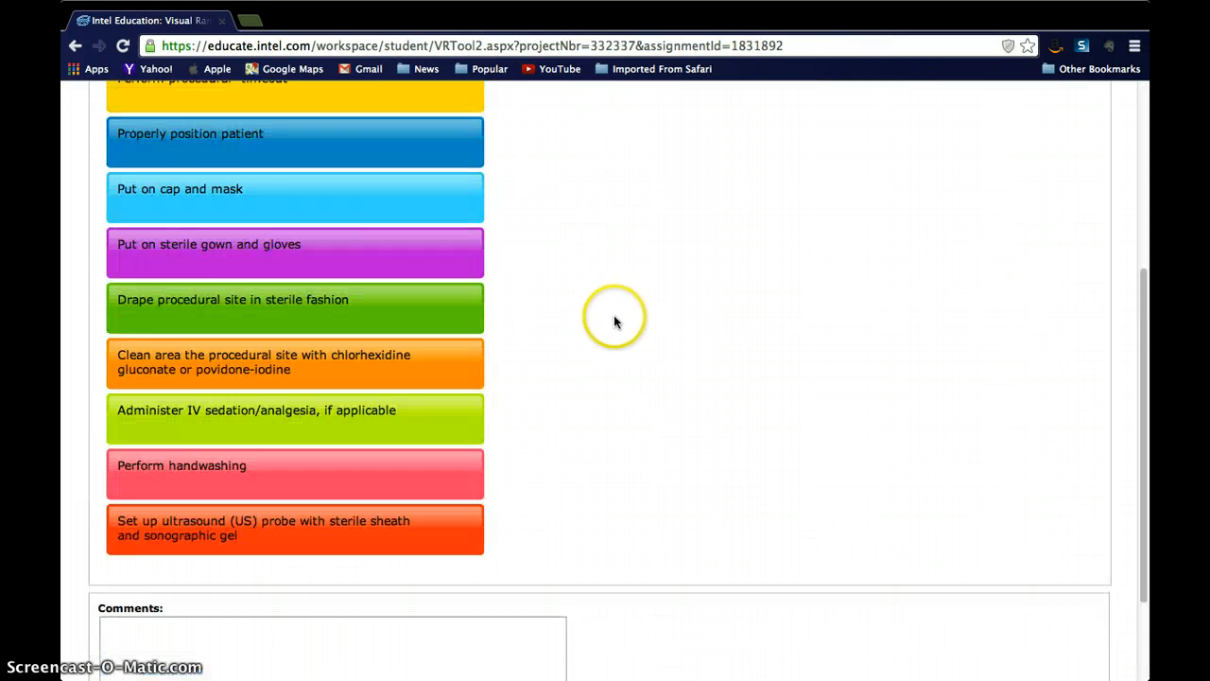
scroll(460, 485, "up", 2)
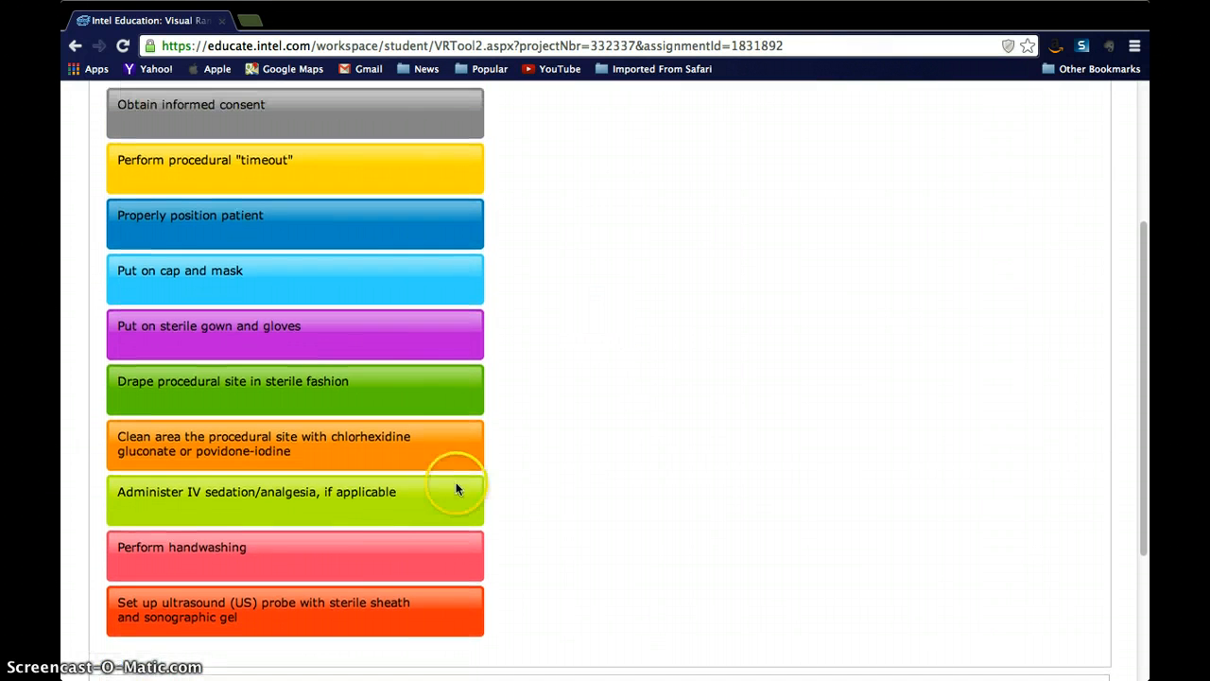
left_click_drag(214, 612, 281, 229)
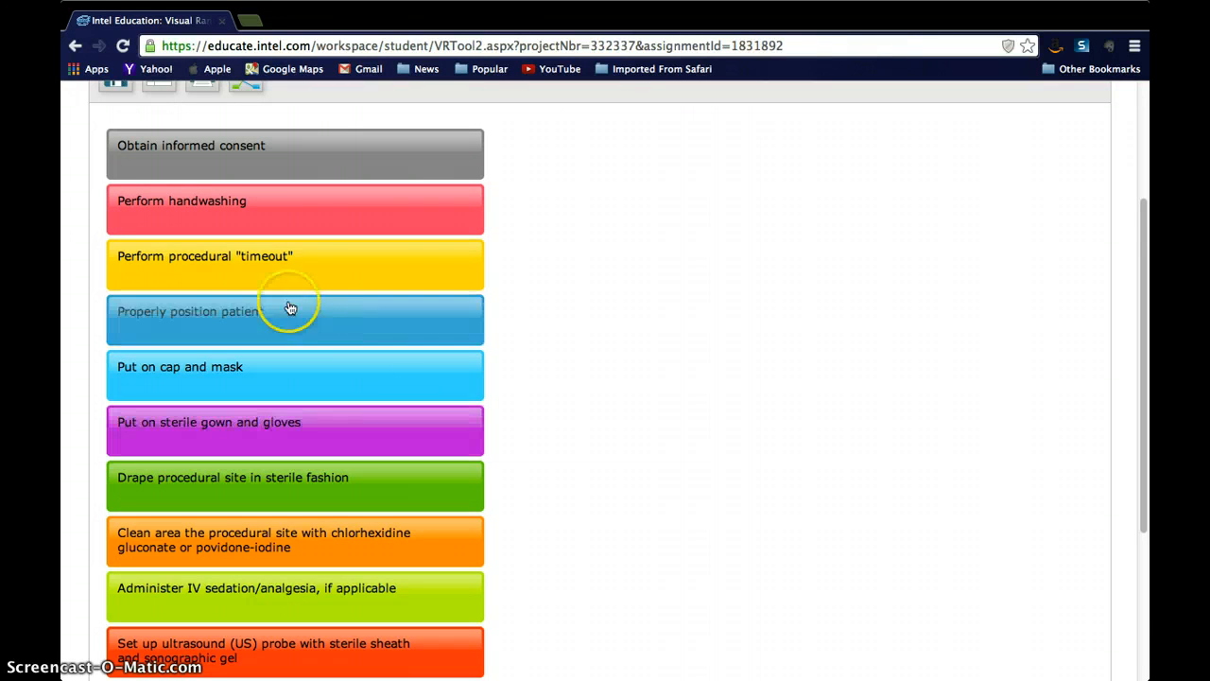
left_click_drag(295, 285, 294, 212)
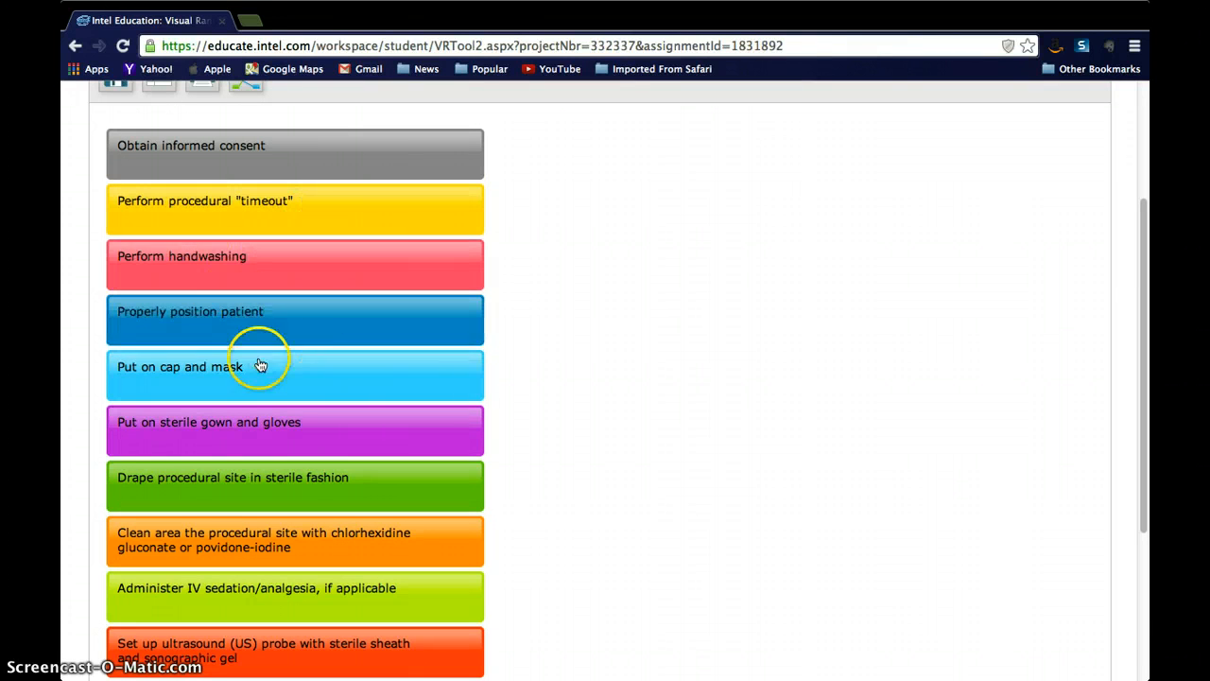
Step: Rank cleaning the procedural site directly above "Put on cap and mask" and "Administer IV sedation/analgesia, if applicable" last
left_click_drag(252, 532, 241, 395)
scroll(534, 520, "down", 1)
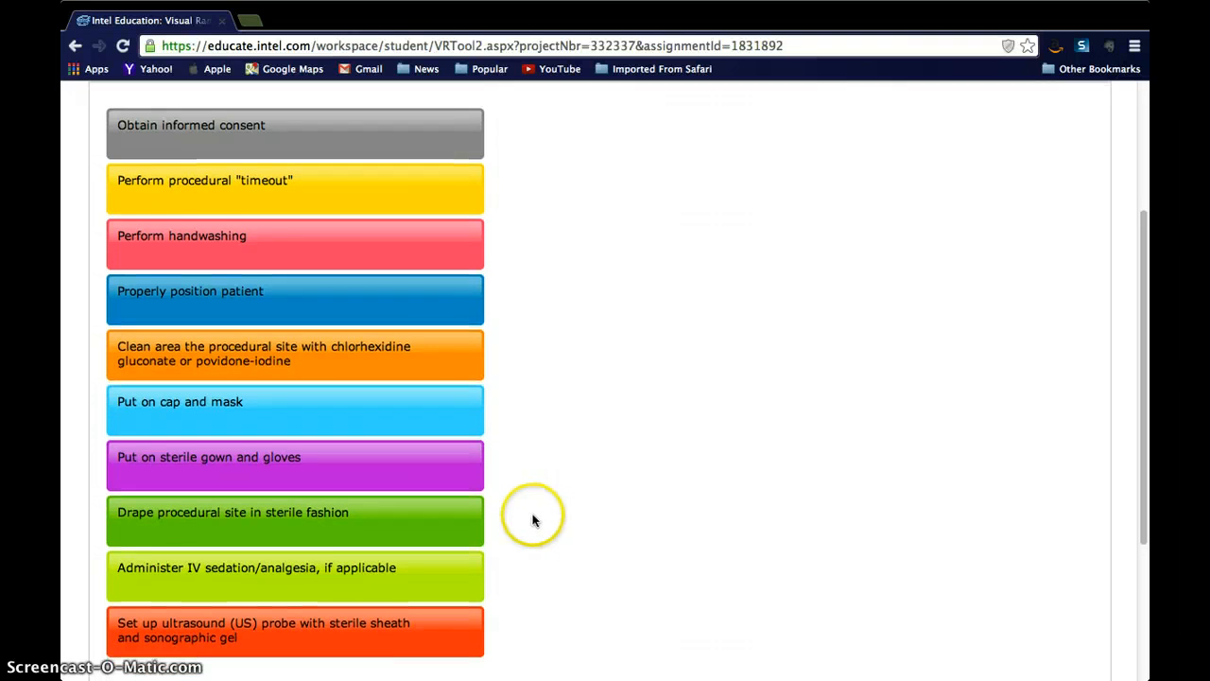
left_click_drag(282, 568, 264, 653)
Step: Check the order of the ranked steps, then save the ranking and dismiss the message
scroll(535, 292, "up", 3)
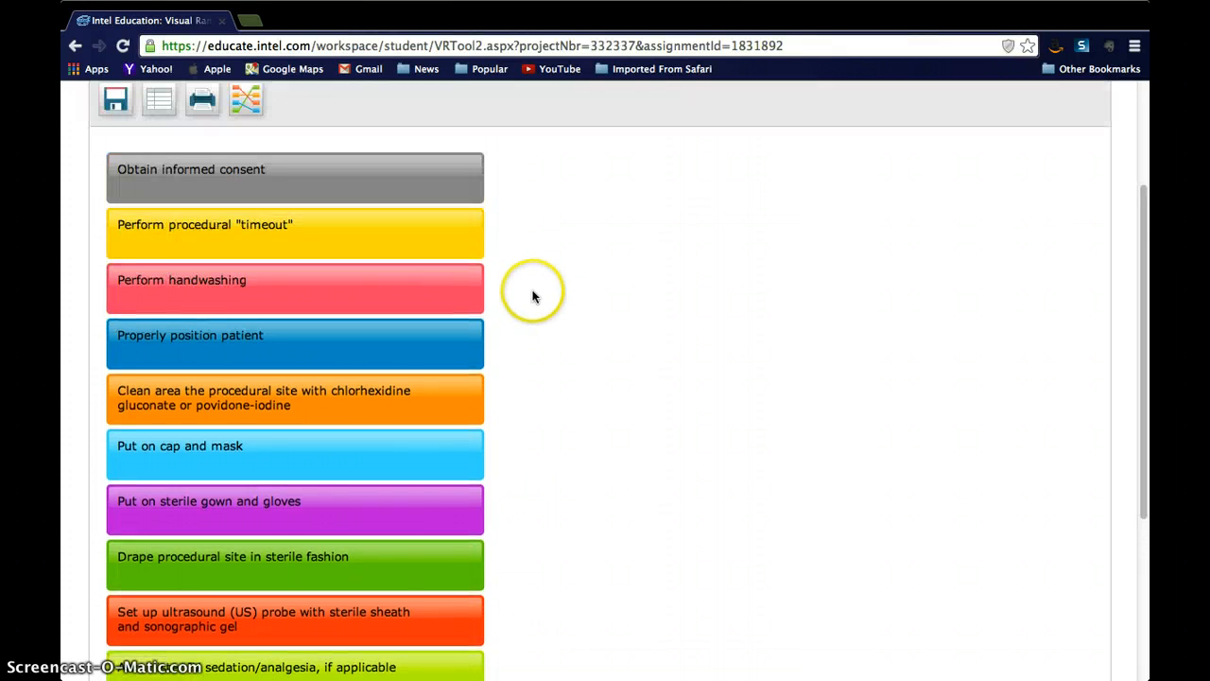
scroll(530, 295, "down", 4)
scroll(530, 291, "up", 2)
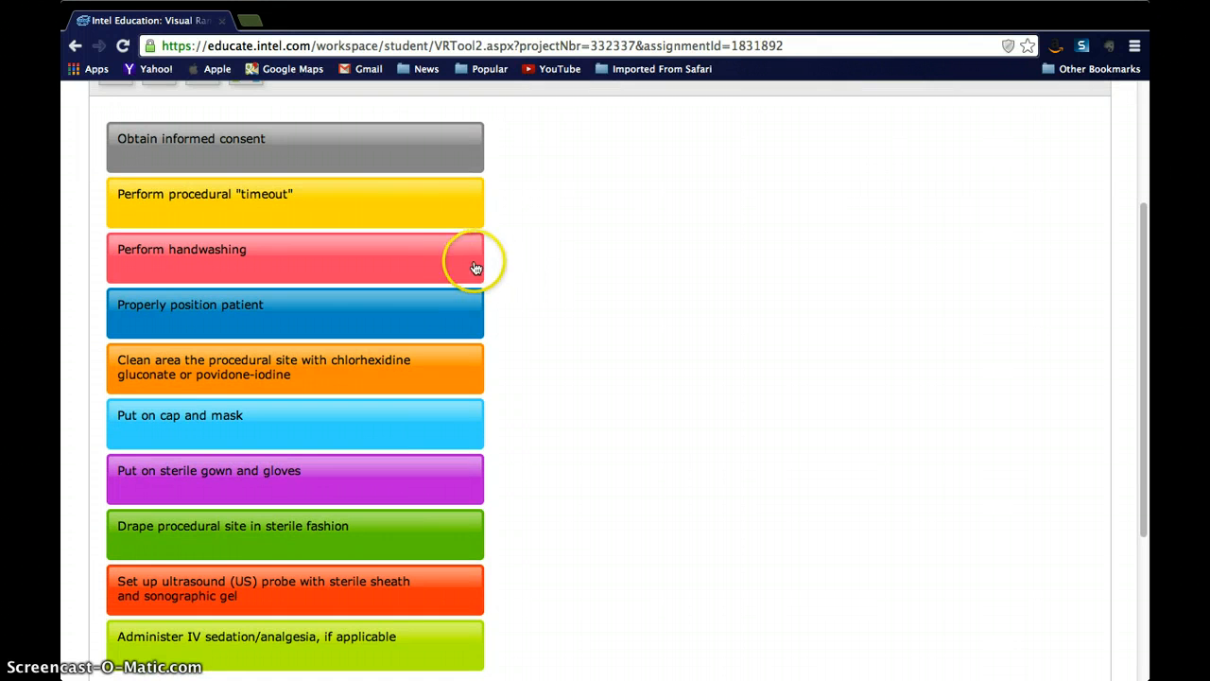
scroll(475, 262, "up", 2)
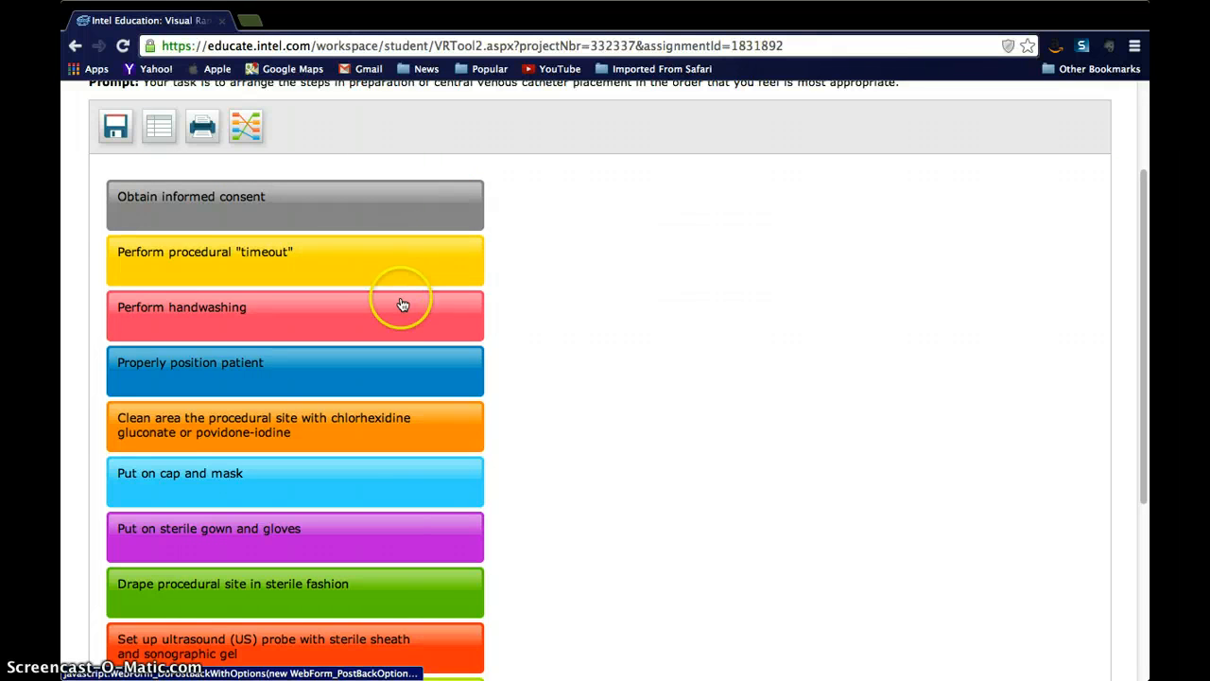
left_click(117, 127)
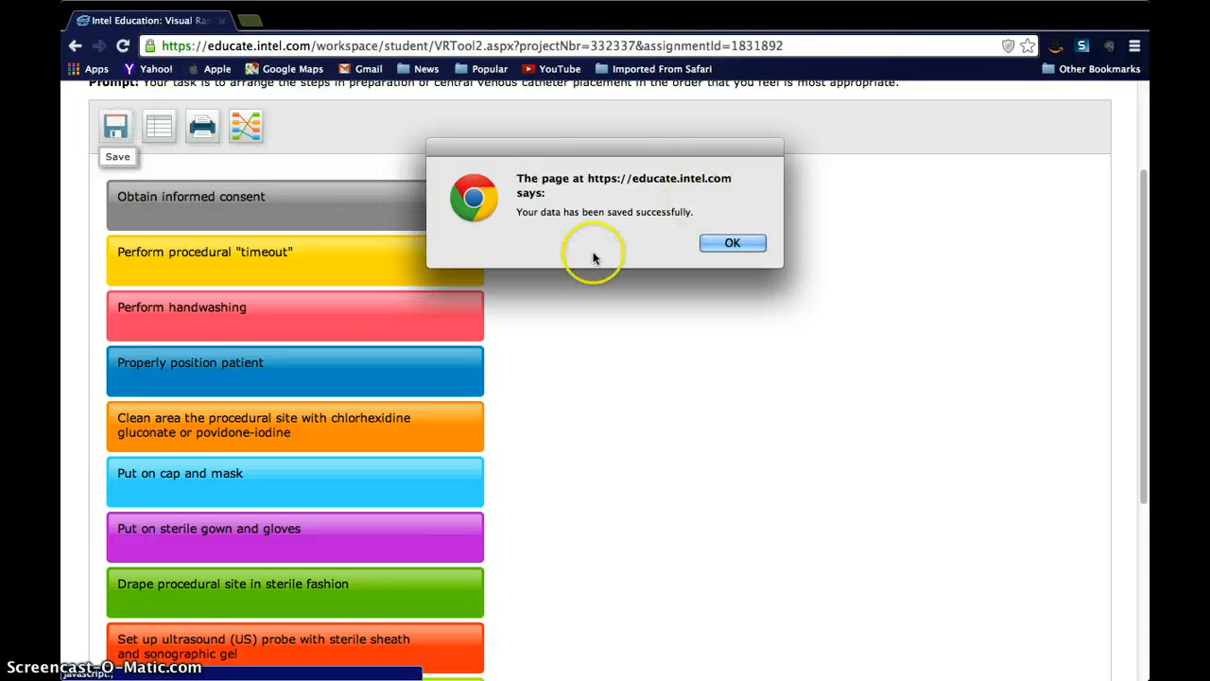
left_click(721, 243)
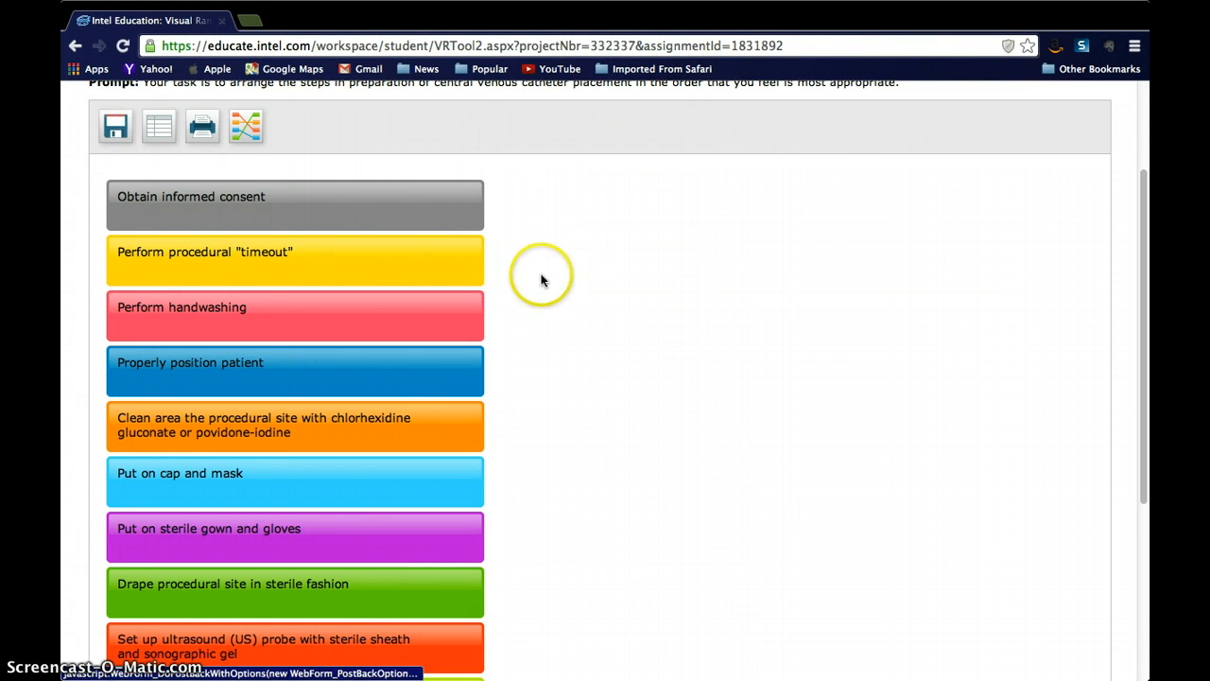
Step: Compare the team's ranking with the Red team's and examine how the individual steps line up
left_click(178, 133)
left_click(246, 130)
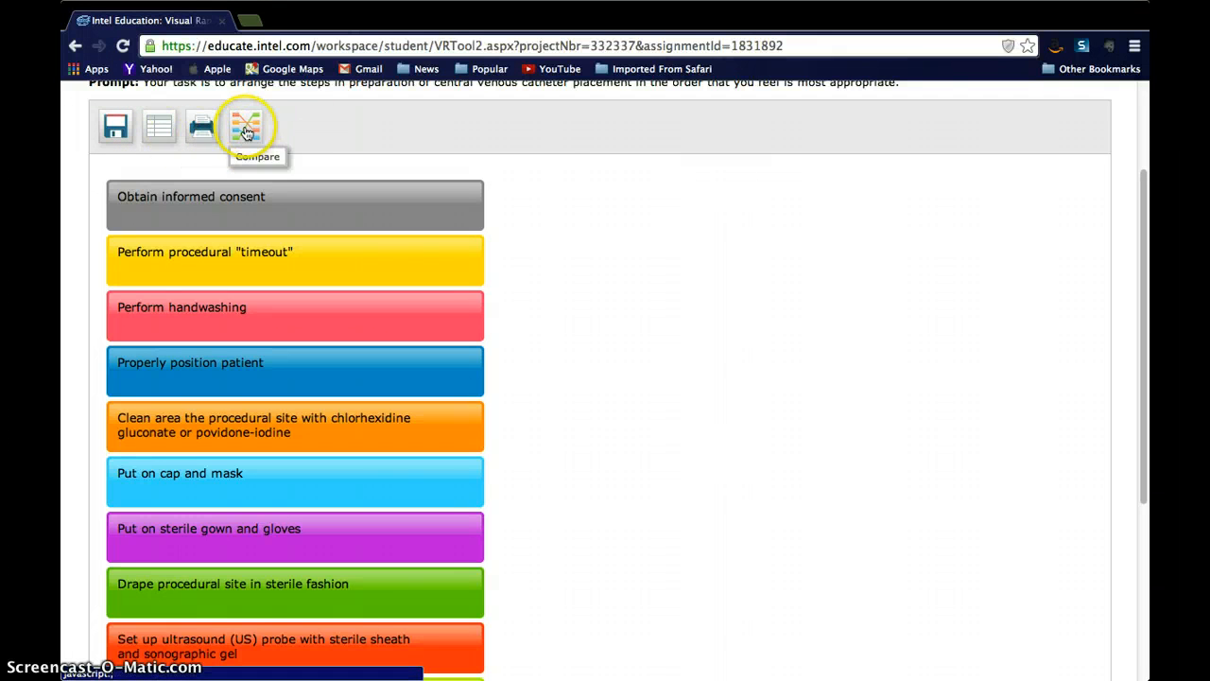
left_click(423, 121)
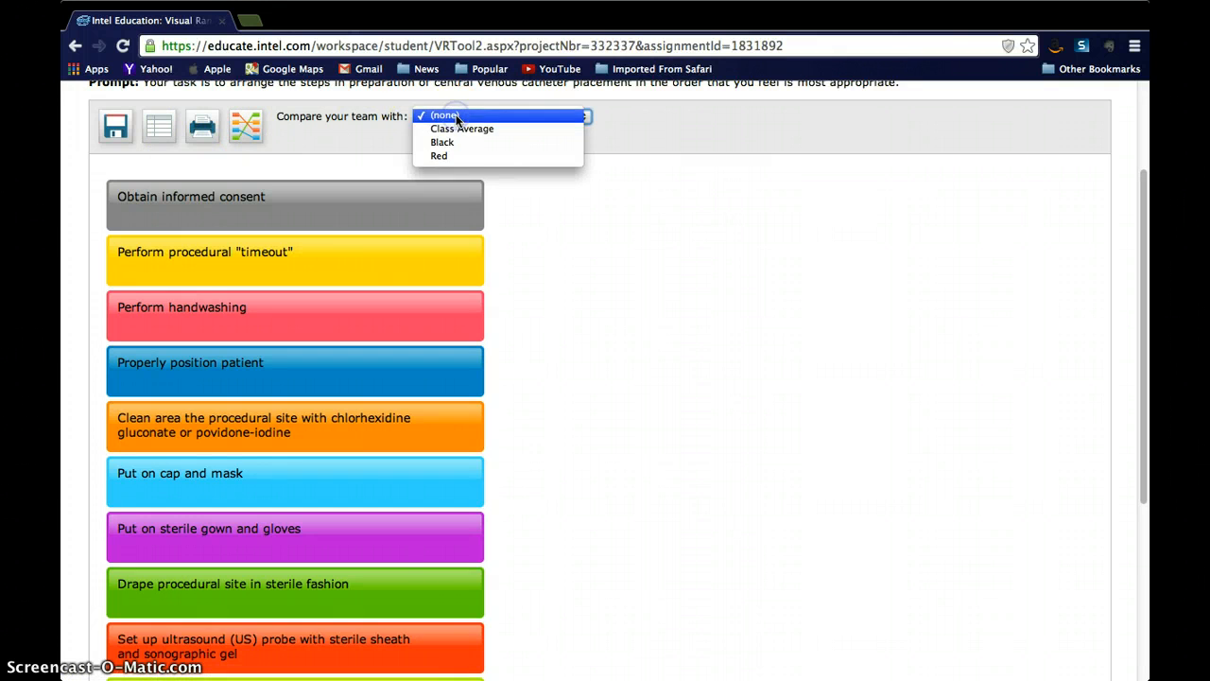
left_click(455, 157)
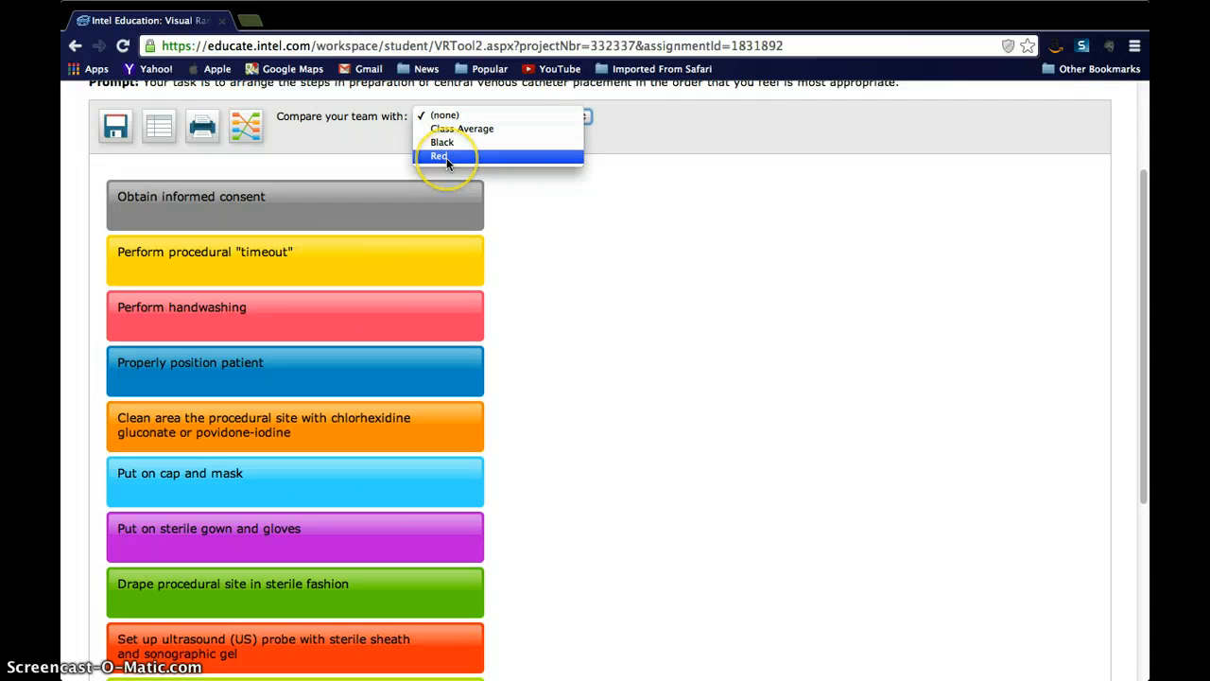
left_click(447, 159)
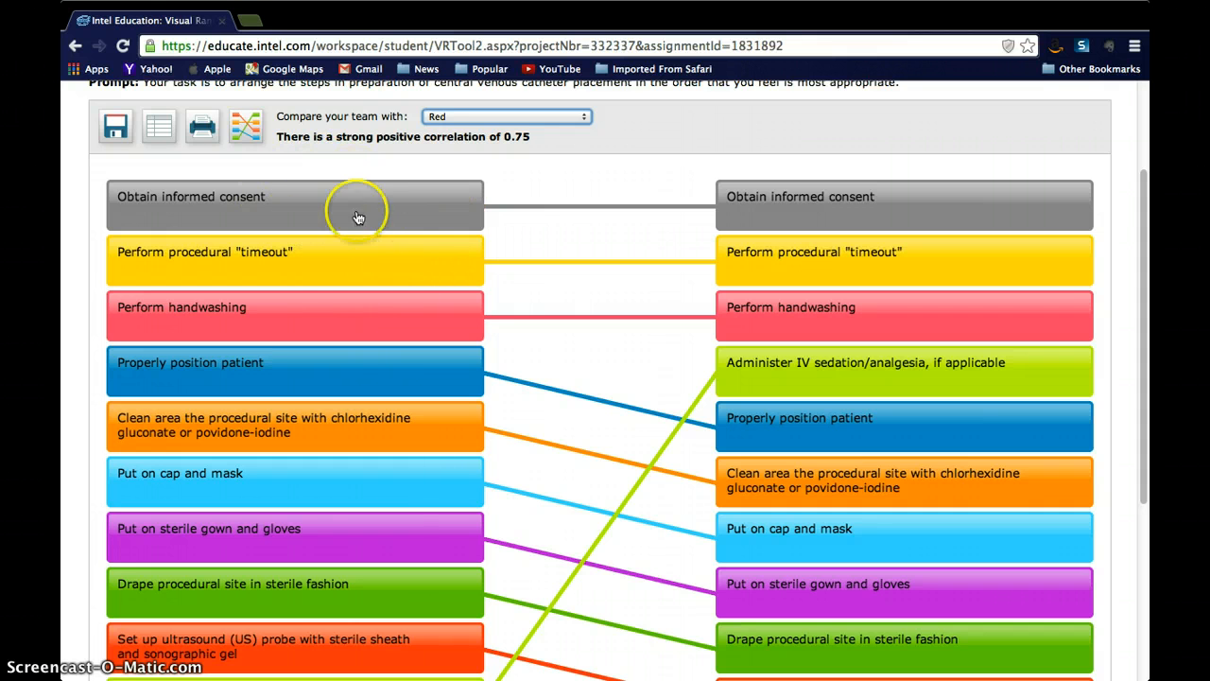
left_click(298, 307)
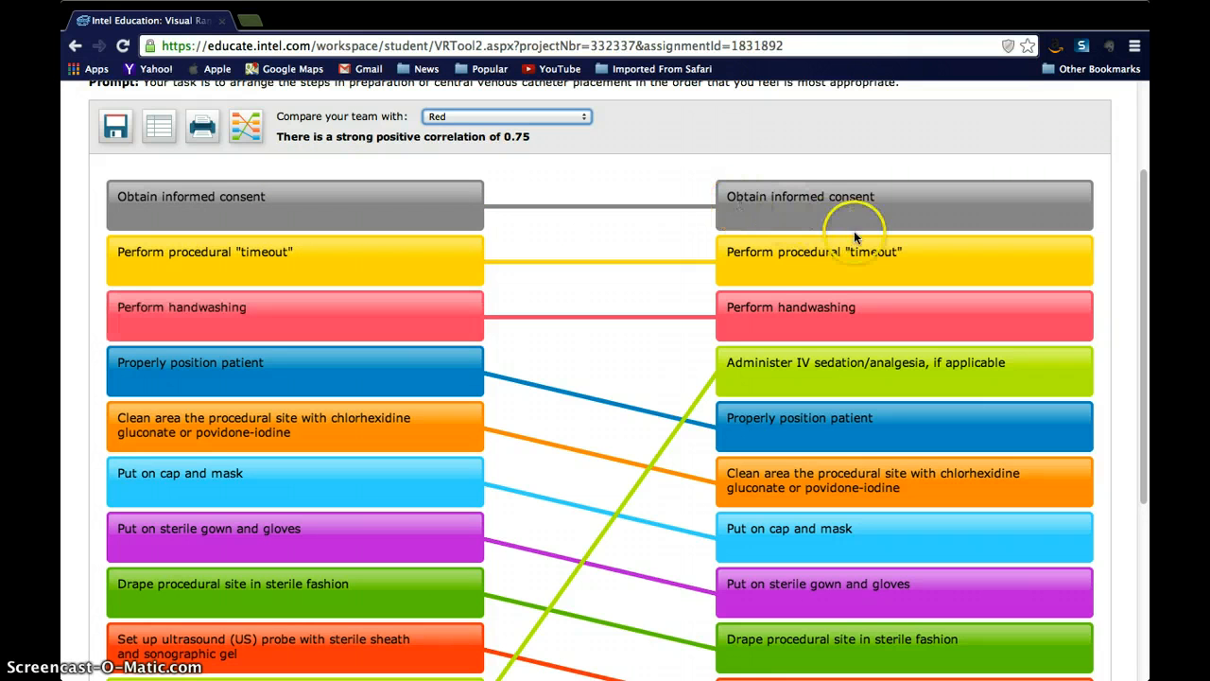
scroll(643, 369, "down", 3)
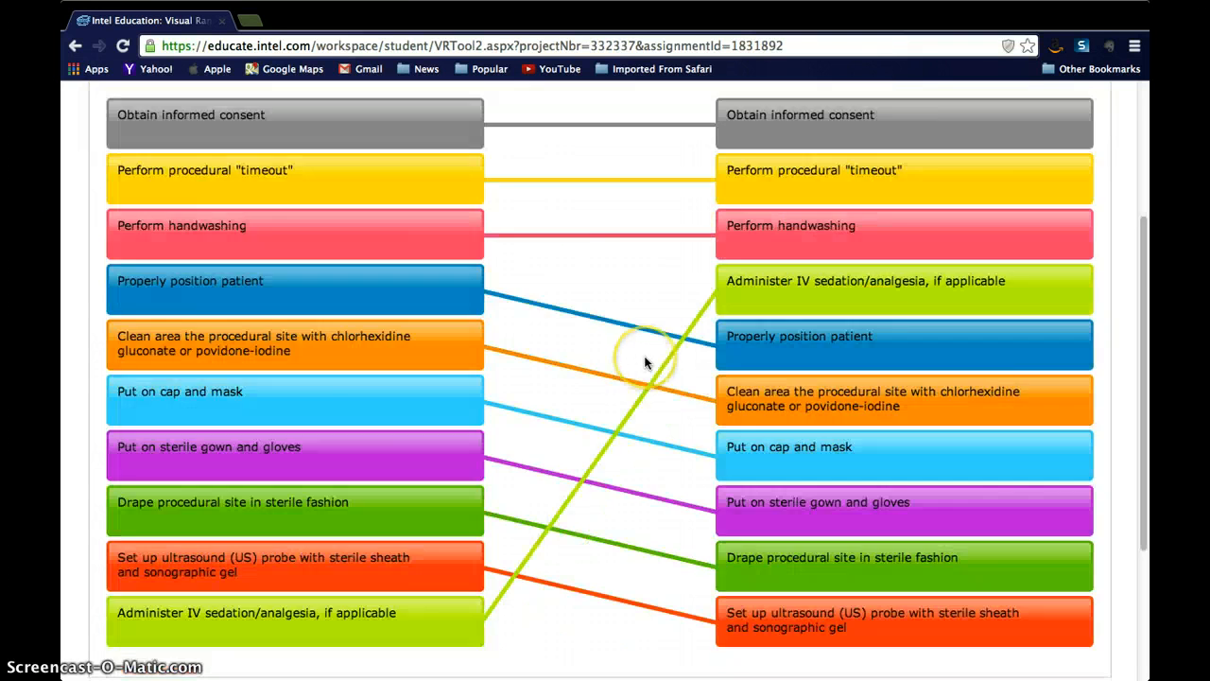
Step: Compare the team's ranking with the Class Average and examine where the step orders differ
scroll(662, 359, "up", 5)
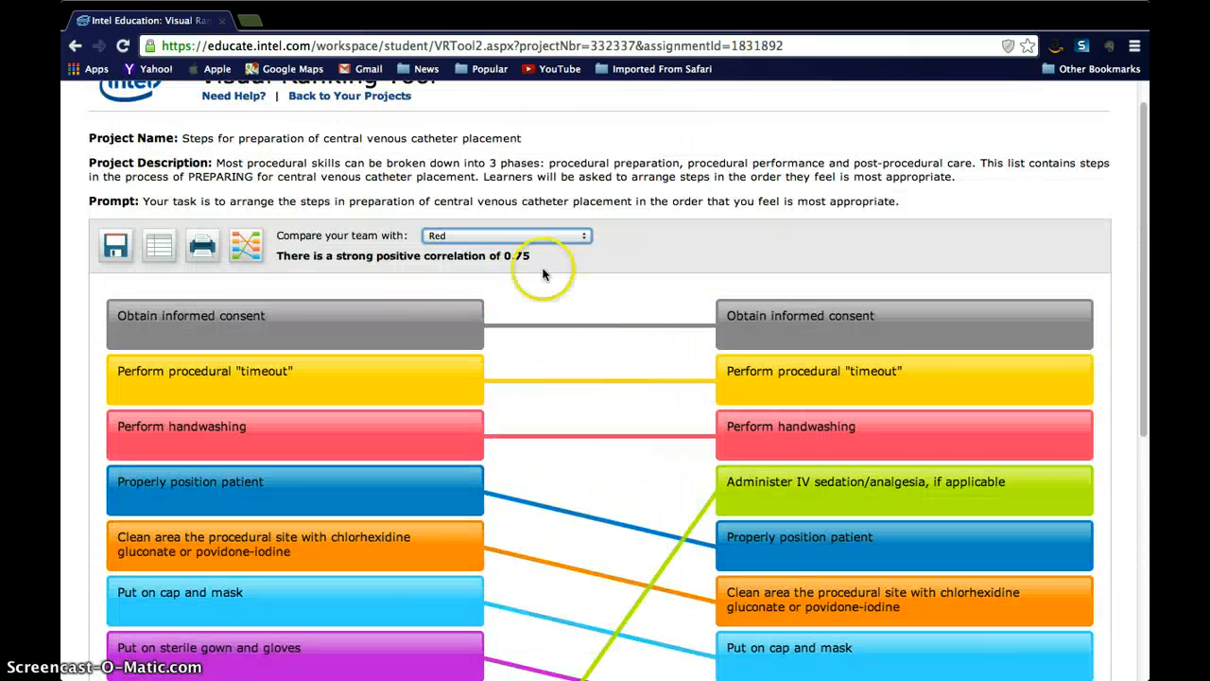
left_click(501, 236)
left_click(492, 207)
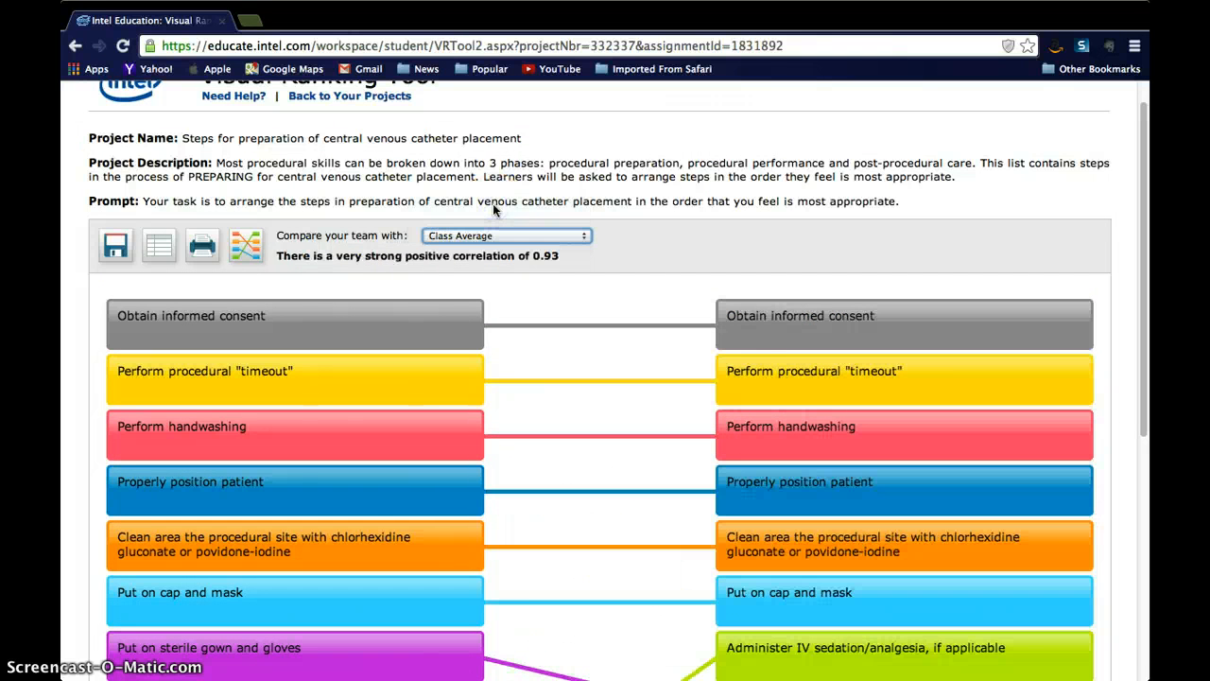
scroll(739, 371, "down", 1)
scroll(739, 372, "down", 2)
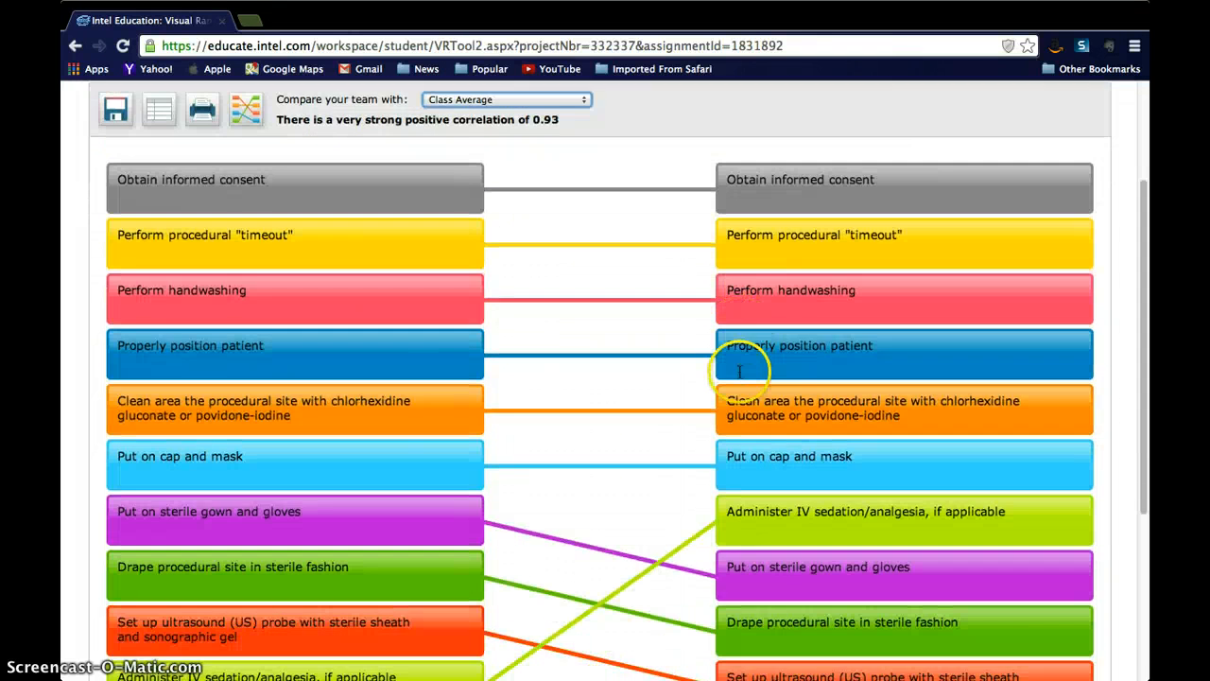
Step: Compare the team's ranking with the Black team's, and switch the comparison back to Class Average
left_click(530, 99)
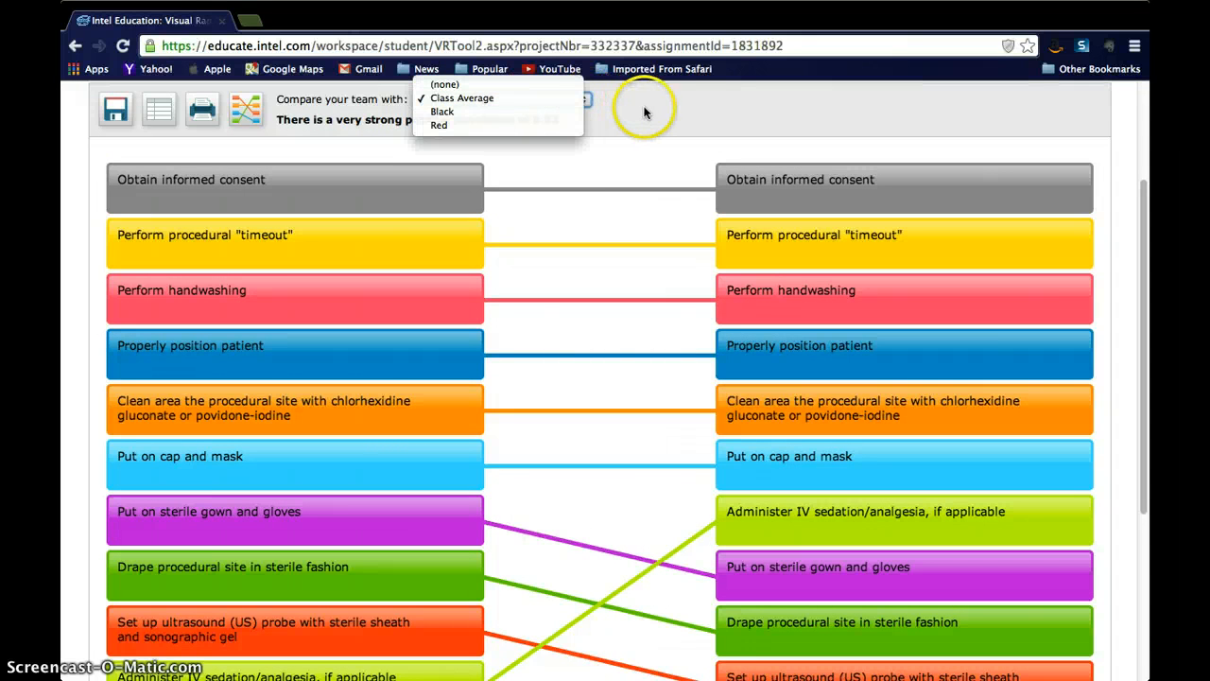
left_click(645, 112)
left_click(533, 101)
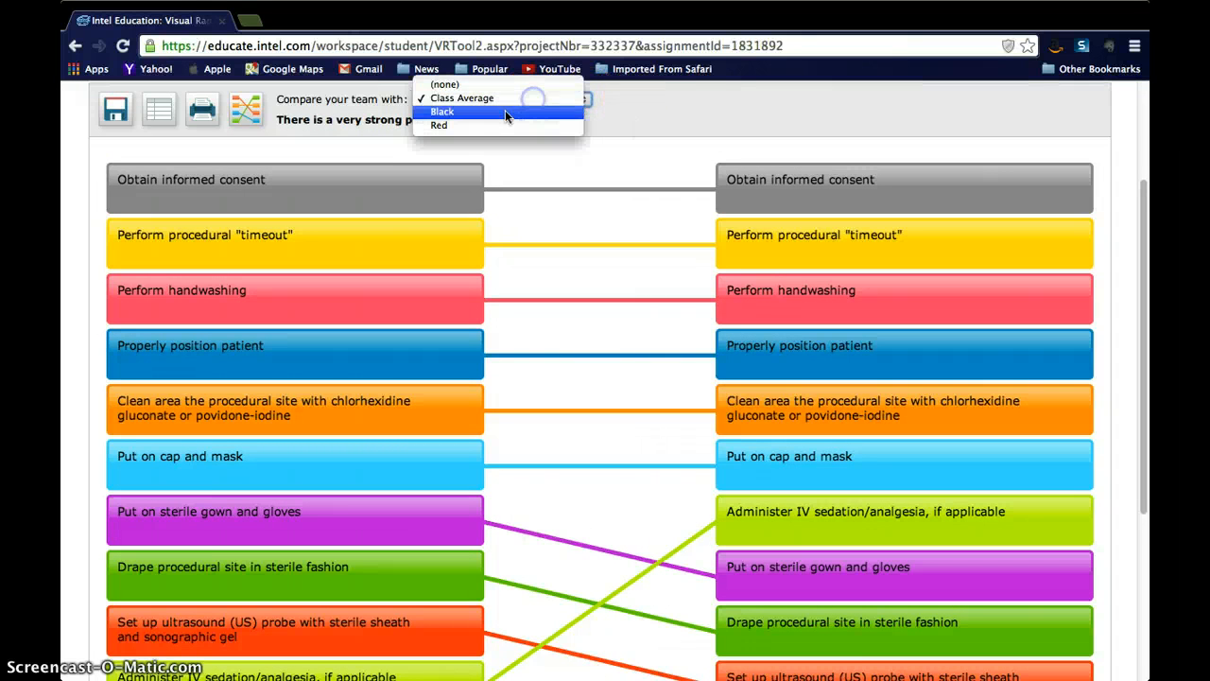
left_click(505, 109)
left_click(529, 99)
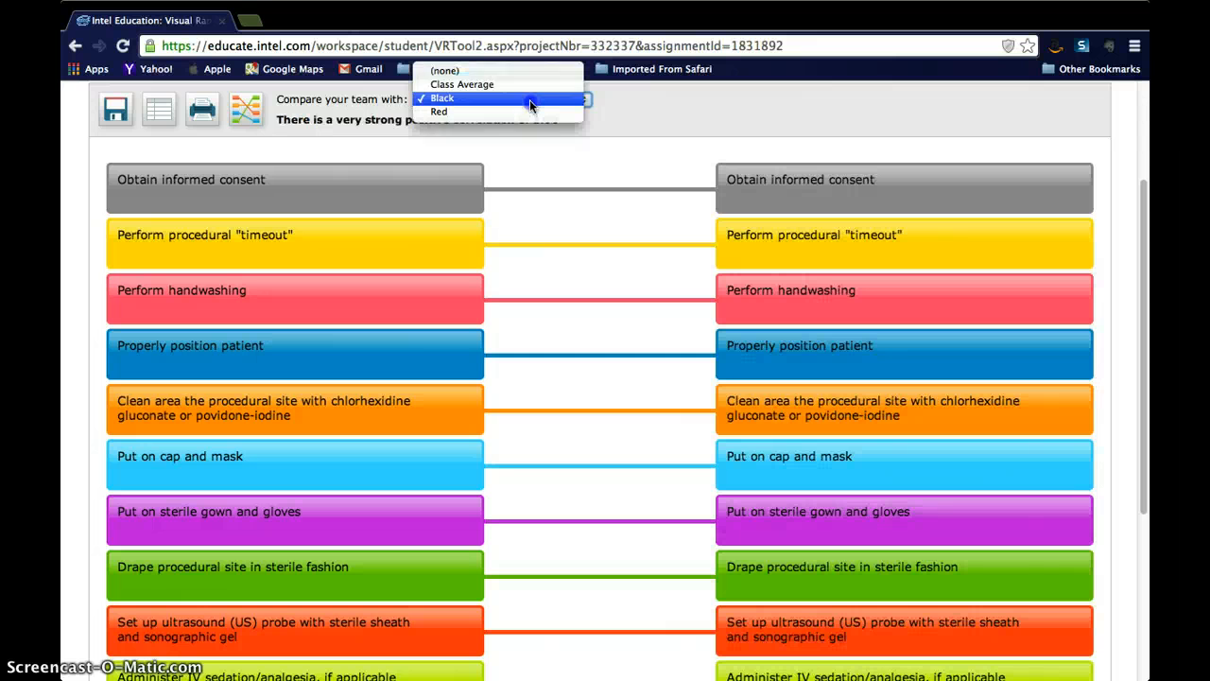
left_click(510, 84)
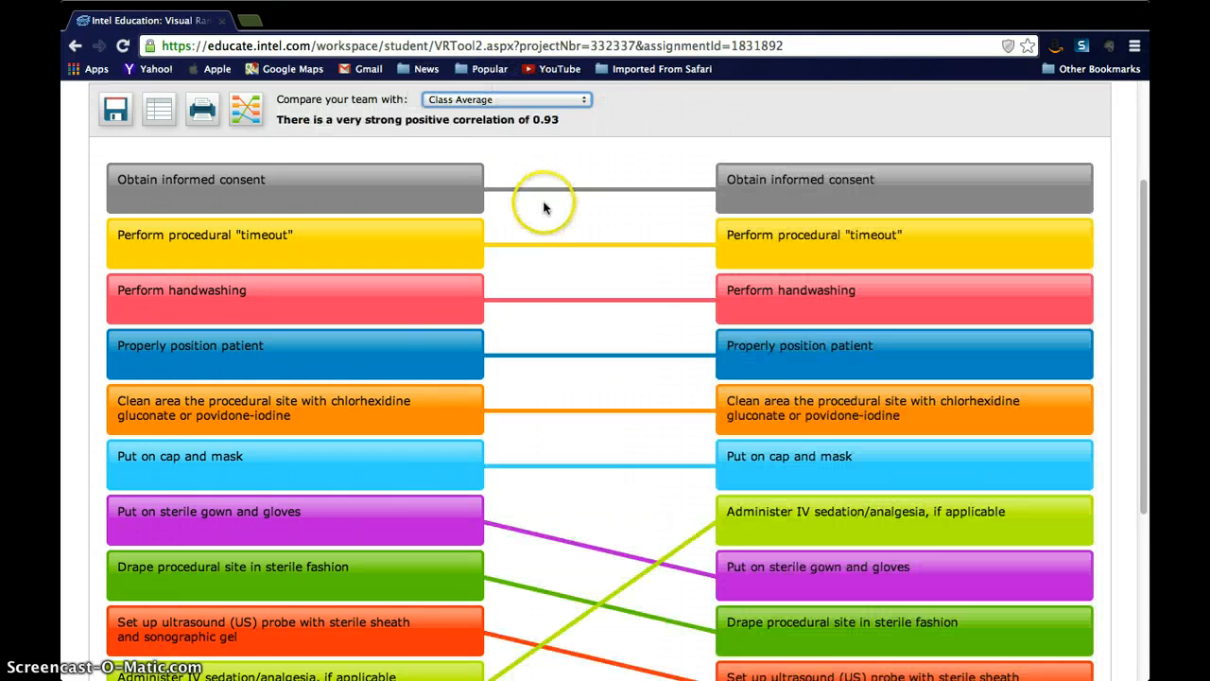
Step: Highlight the correlation statement for Class Average and examine how the step lines cross across the full comparison
scroll(540, 203, "up", 2)
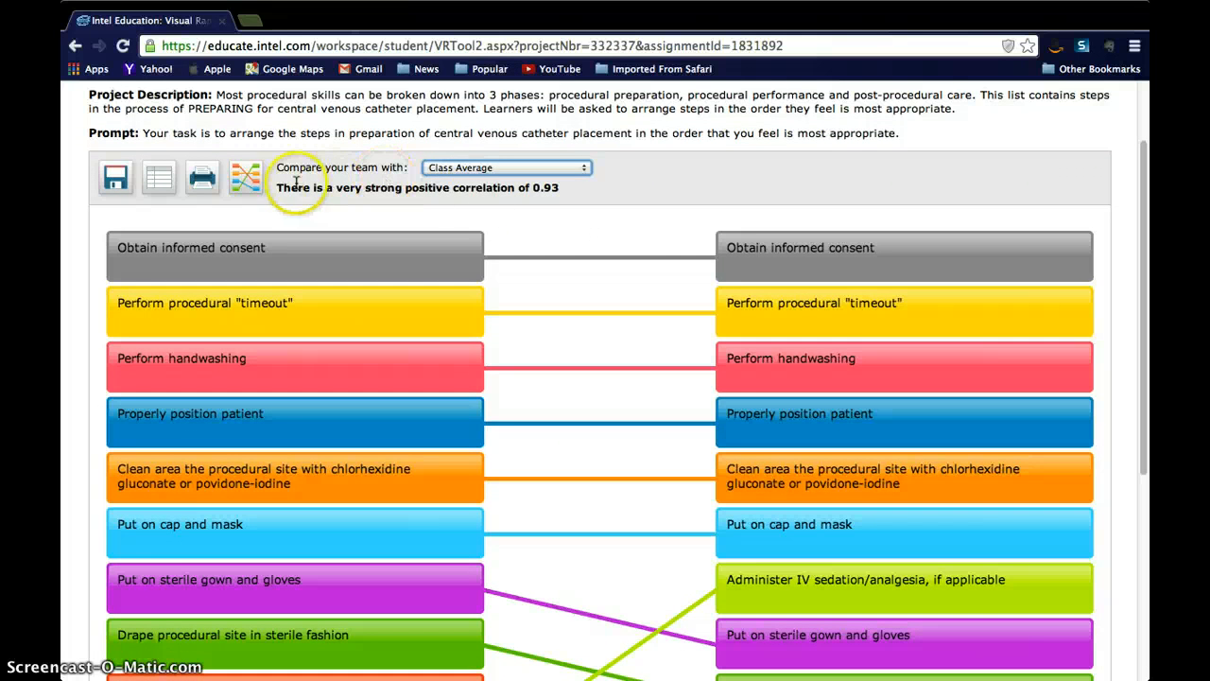
left_click_drag(562, 189, 282, 189)
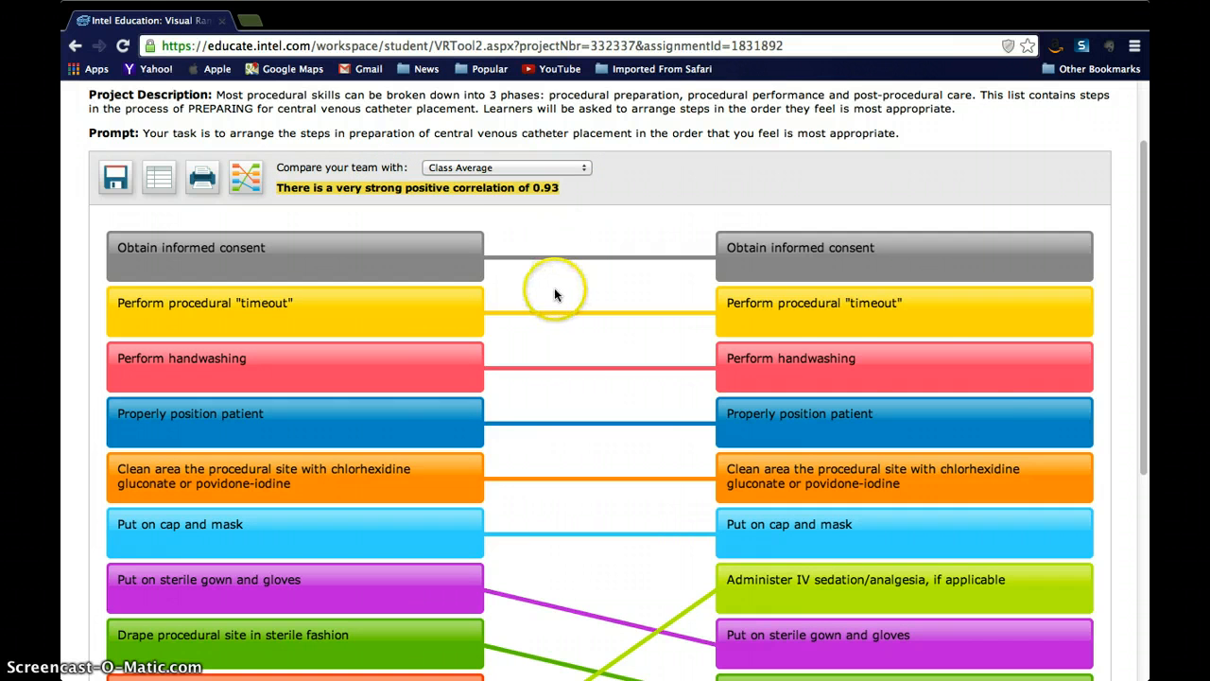
scroll(554, 293, "down", 5)
scroll(555, 294, "up", 4)
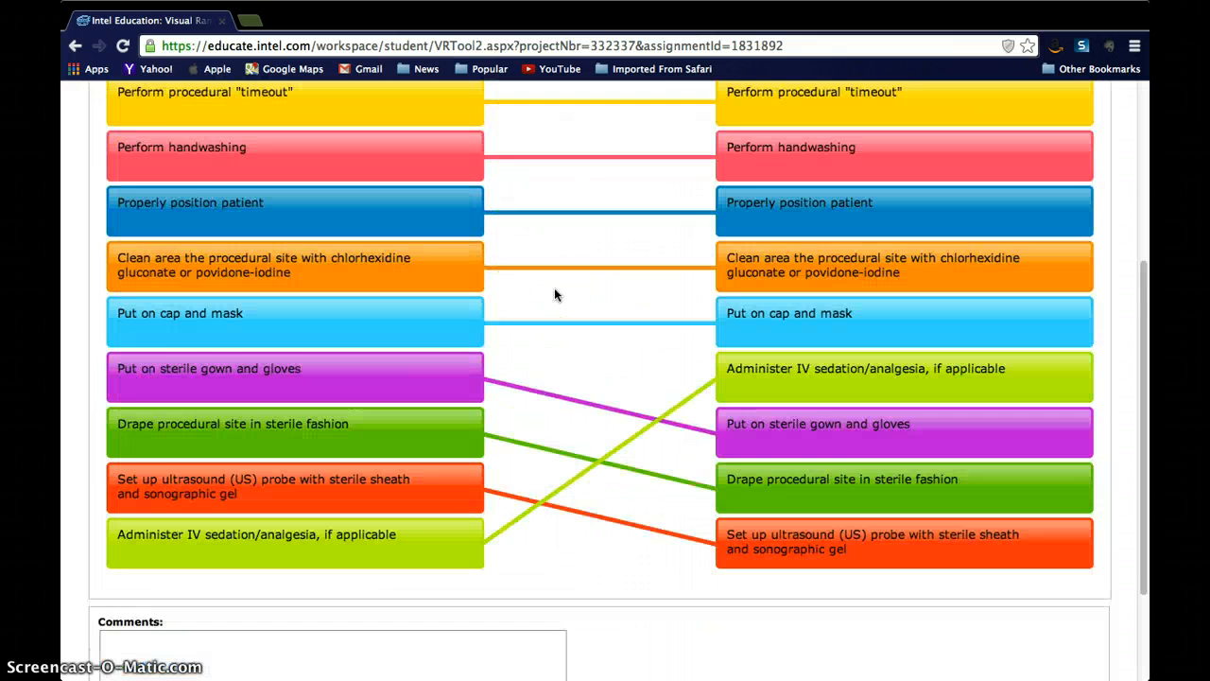
scroll(554, 294, "down", 3)
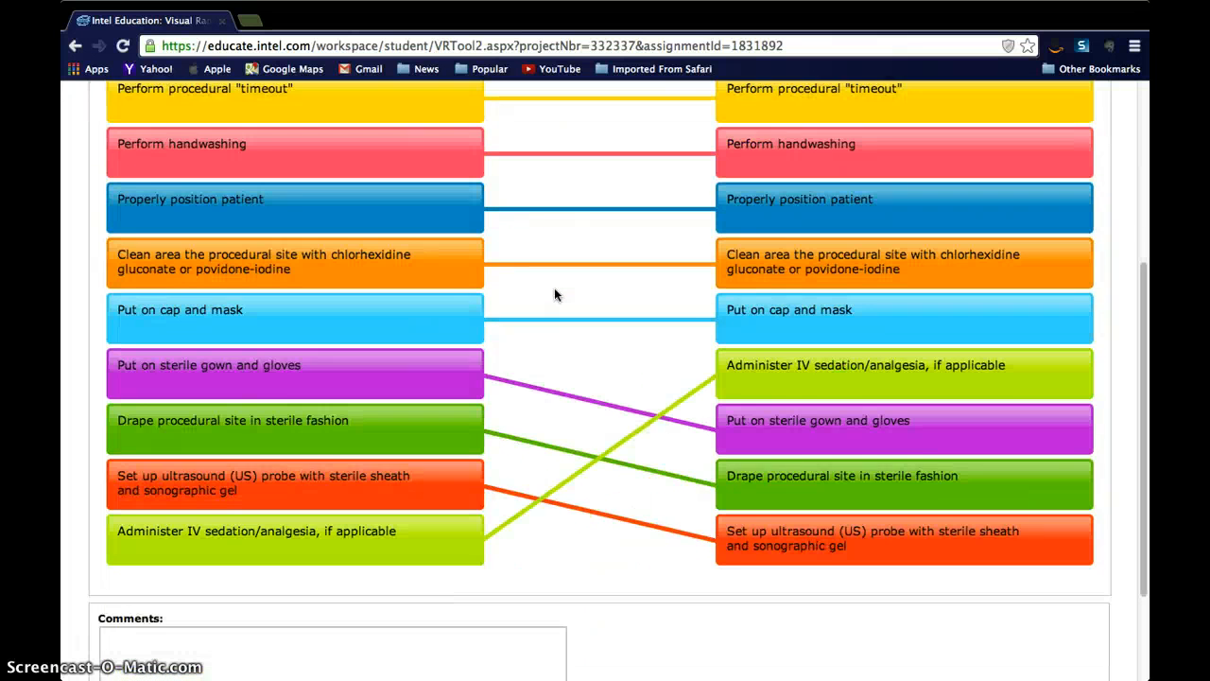
Step: Save a comment on "Administer IV sedation/analgesia, if applicable": "I would do this last to ensure that patient is ready when actual procedure is done"
scroll(555, 294, "down", 1)
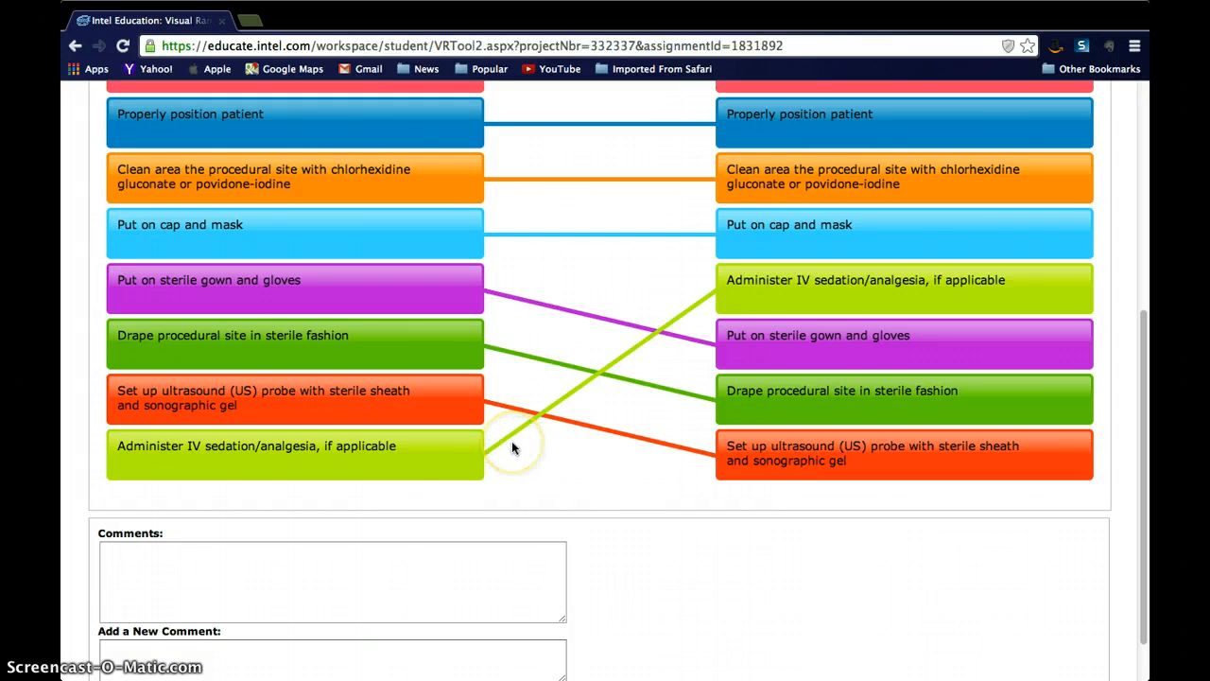
left_click(463, 461)
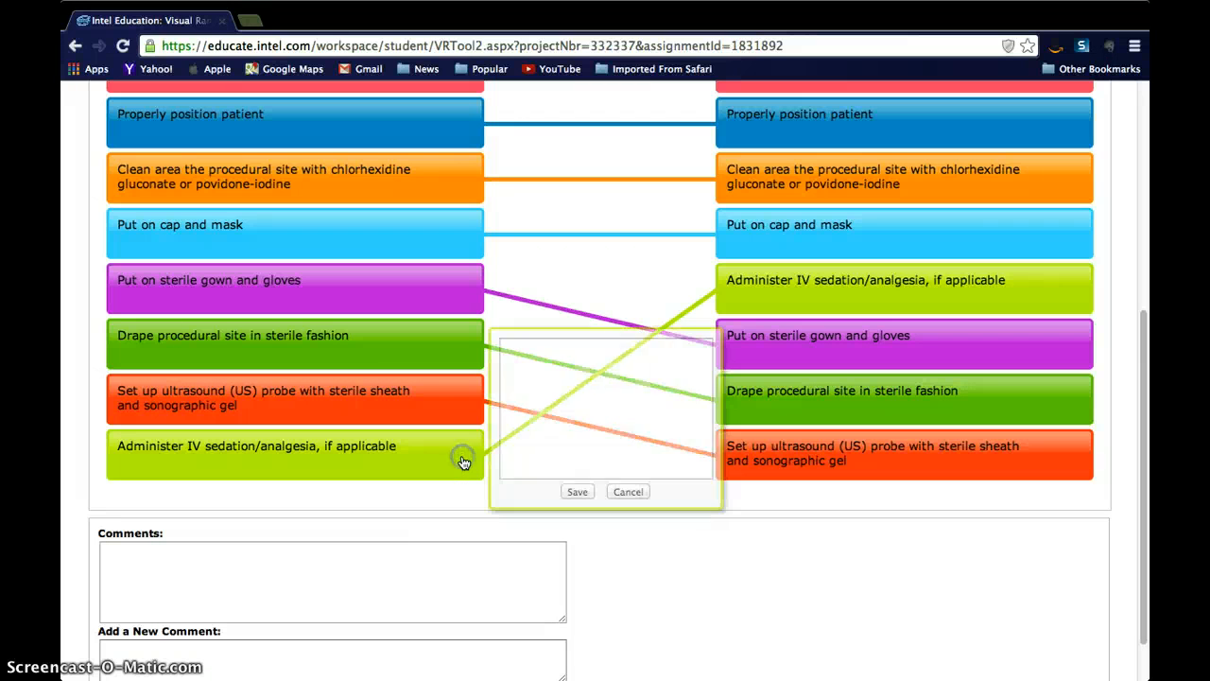
left_click(534, 368)
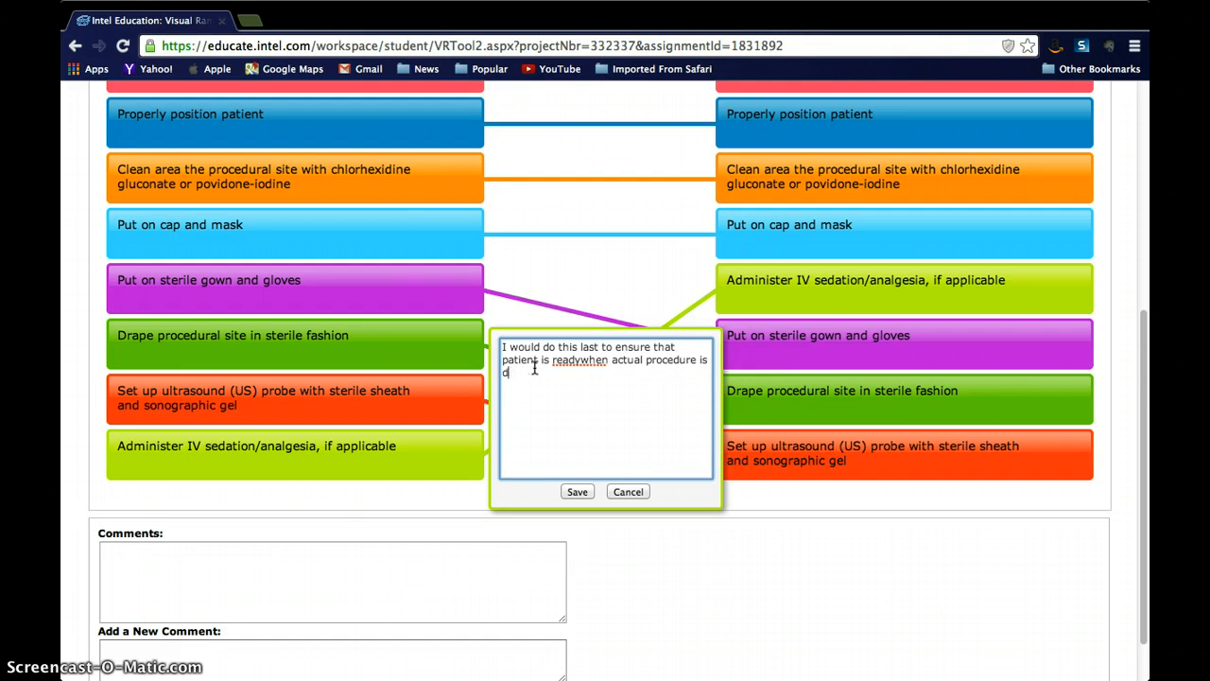
left_click(579, 360)
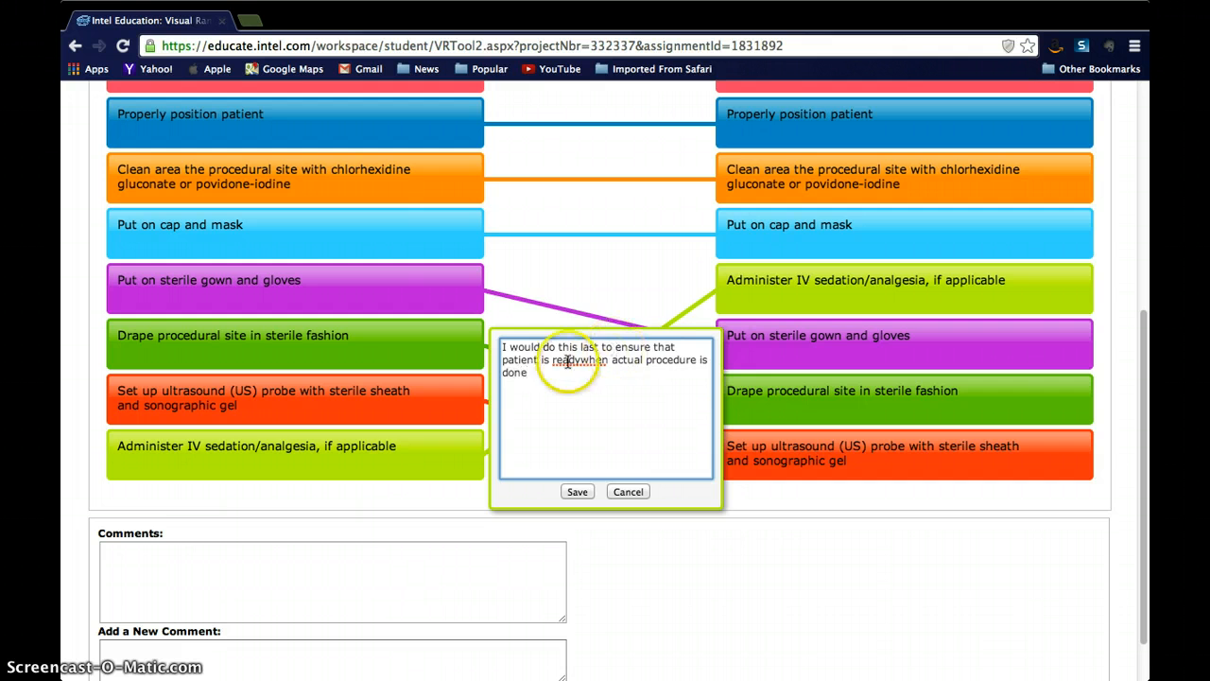
left_click(579, 494)
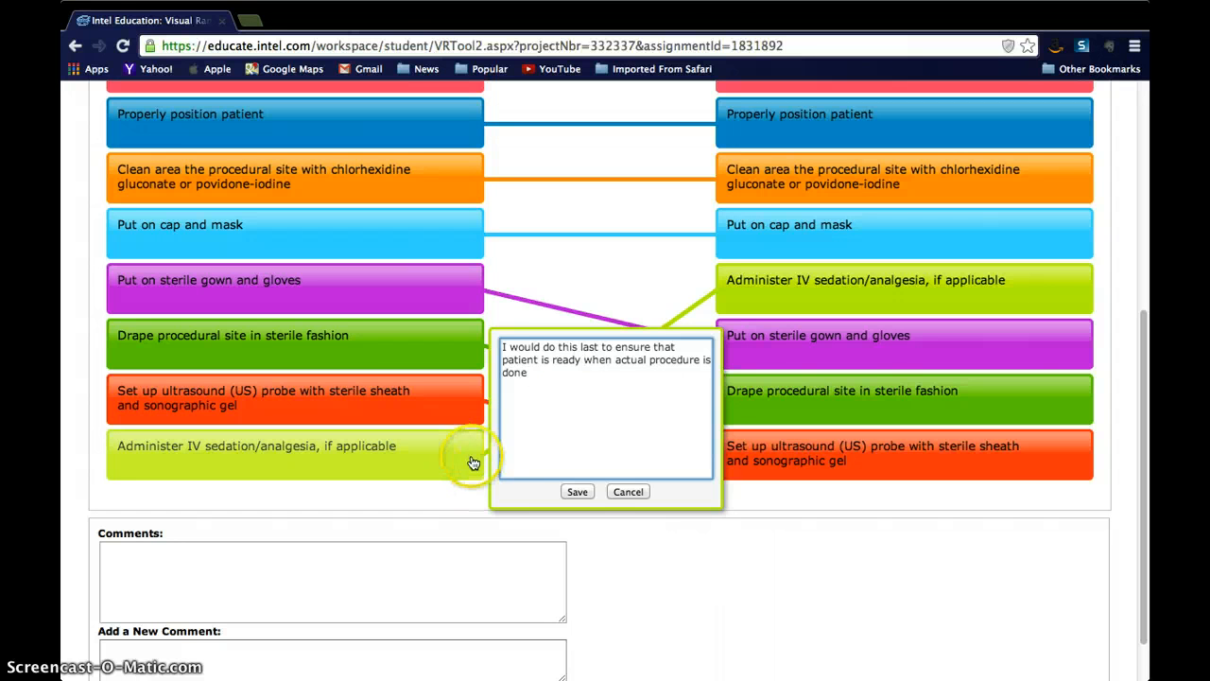
left_click(577, 490)
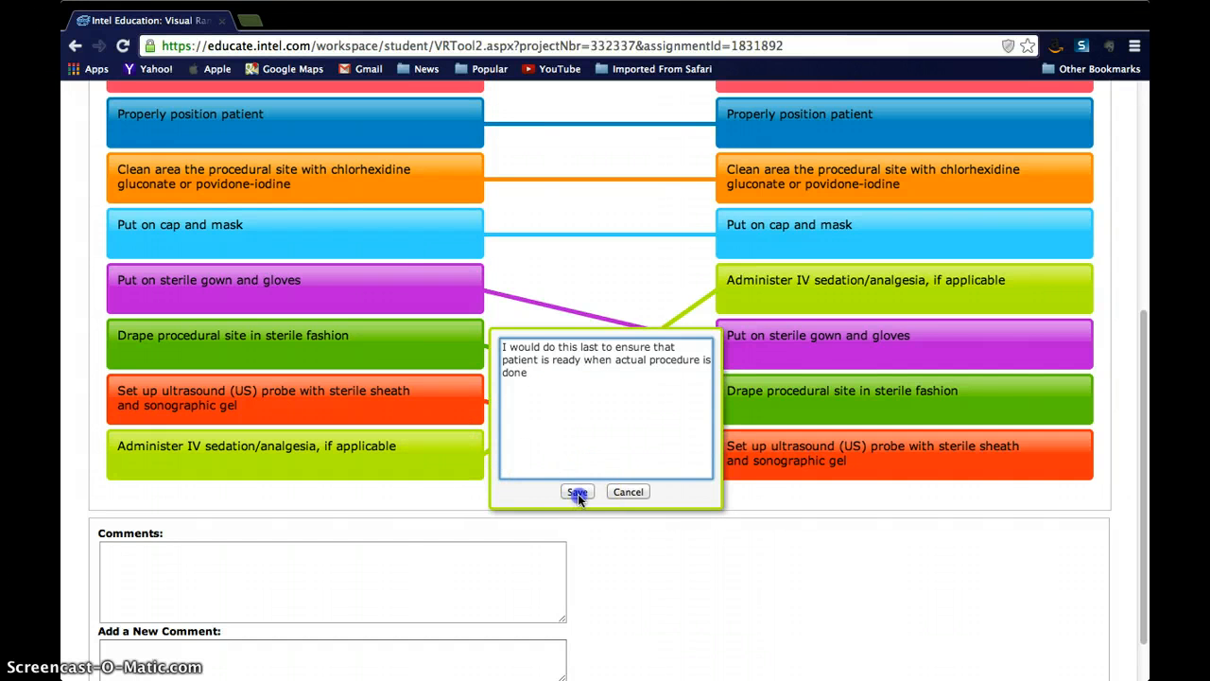
mouse_move(467, 445)
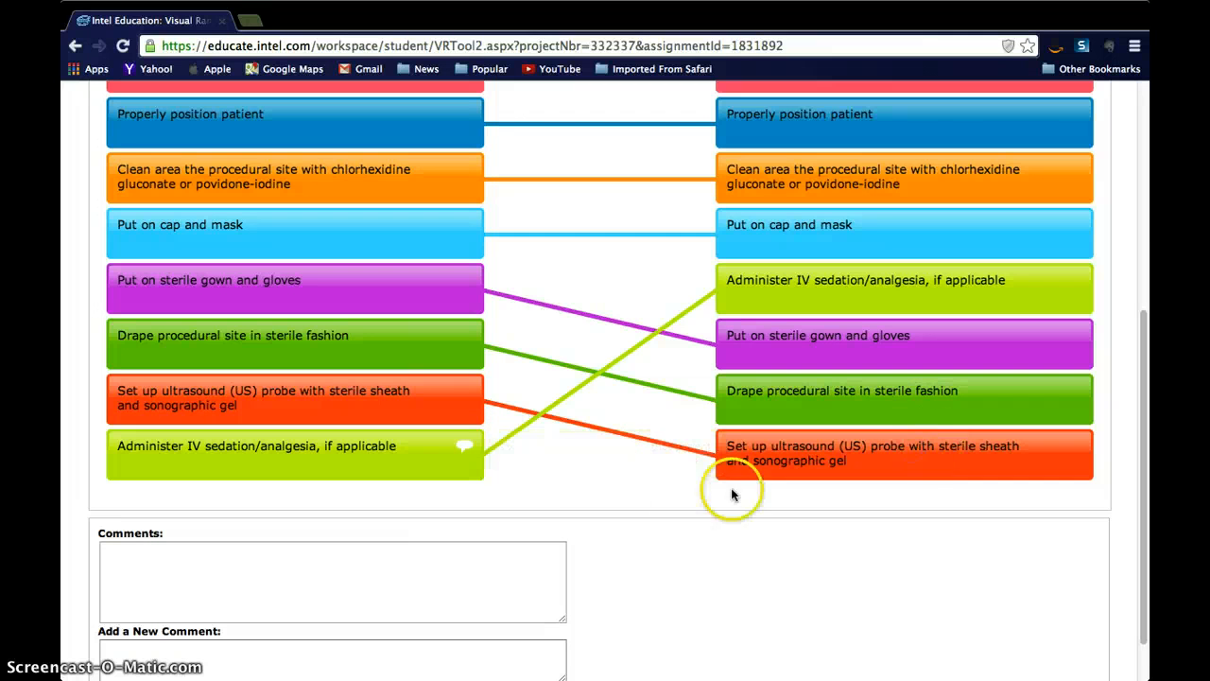
Step: Post the new team comment "Nice list" below the ranking
left_click(282, 572)
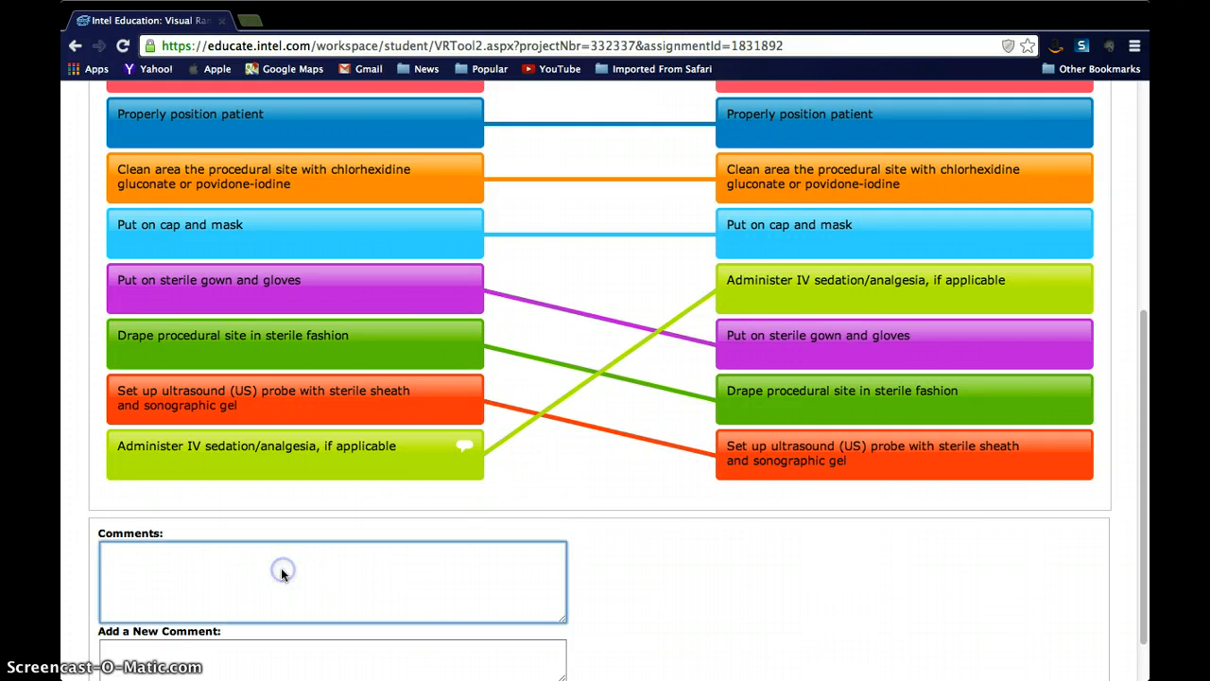
left_click(390, 404)
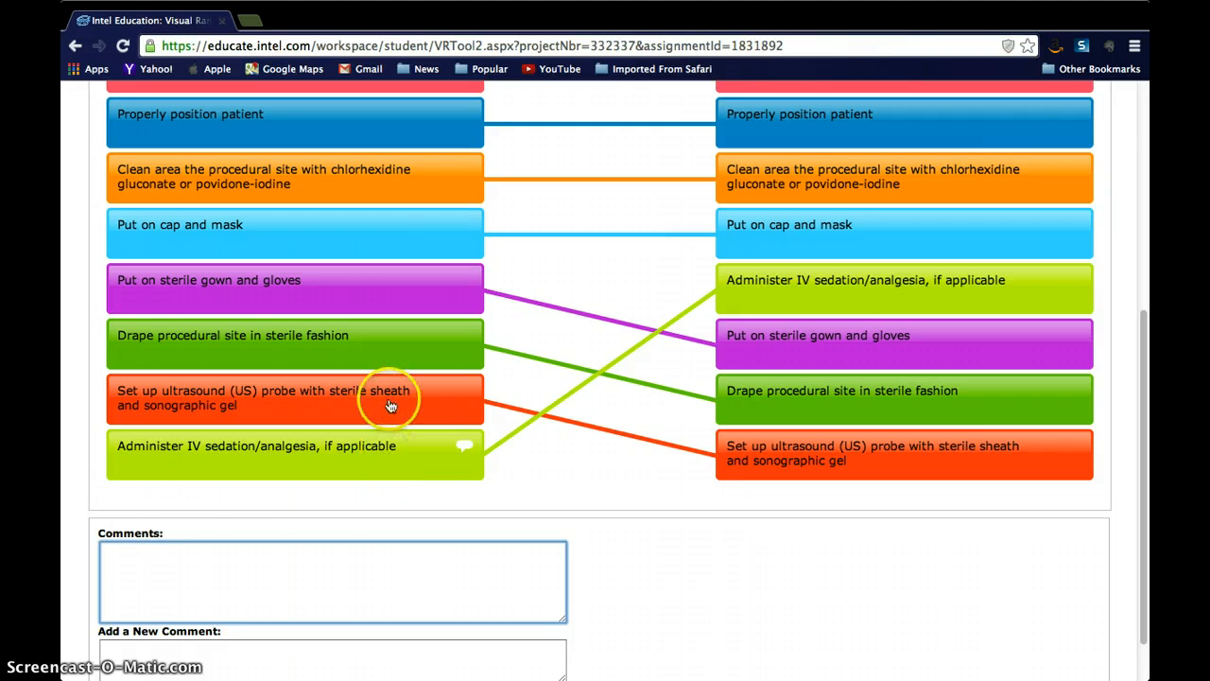
left_click(134, 565)
scroll(141, 558, "down", 2)
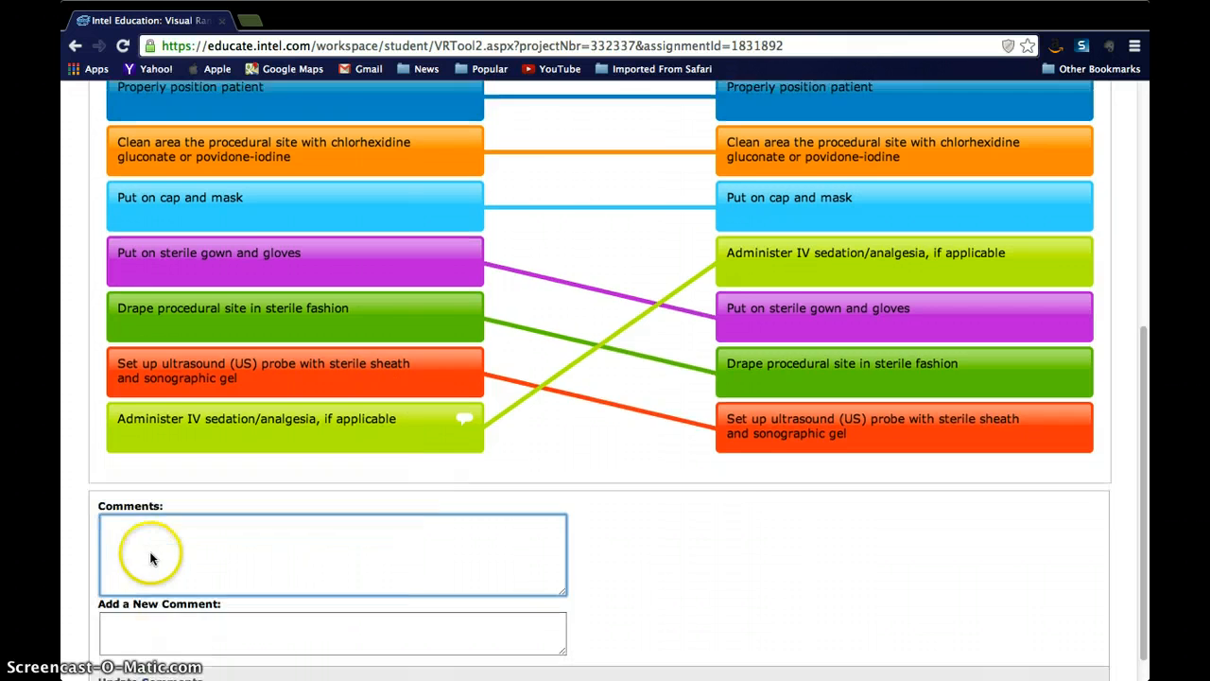
left_click(138, 594)
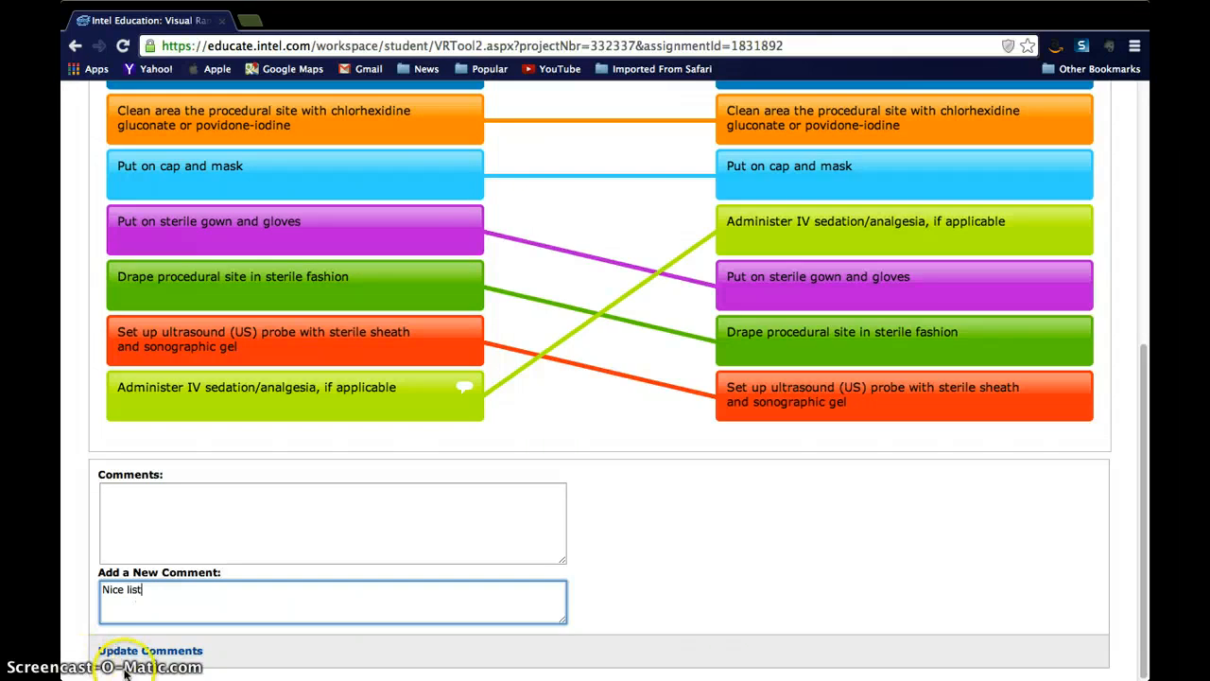
left_click(161, 652)
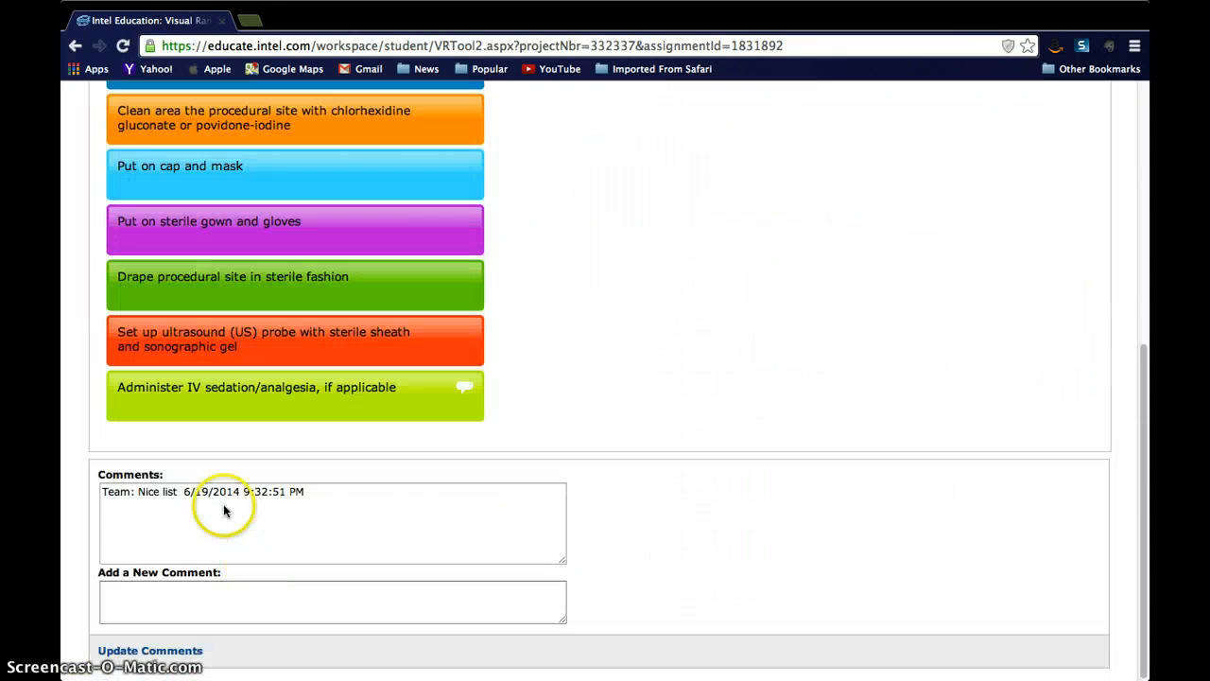
Step: Post a second team comment reading "Hey this how I would rank"
left_click(200, 601)
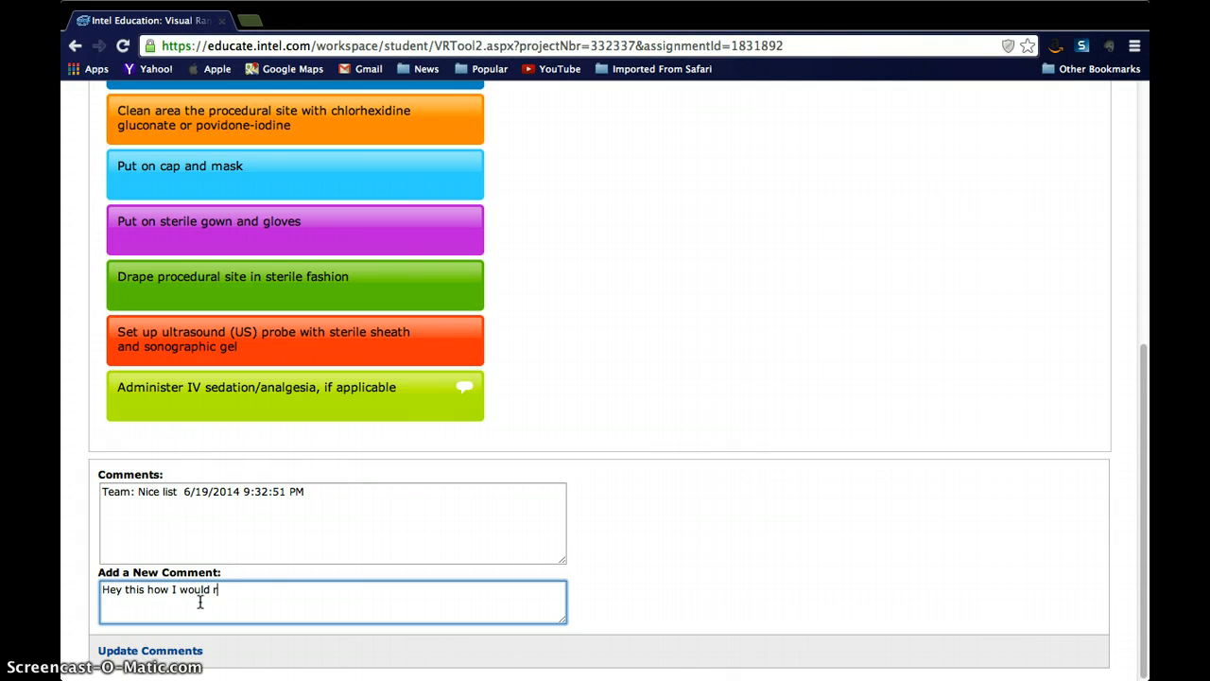
type("Hey this how I would rank")
left_click(123, 650)
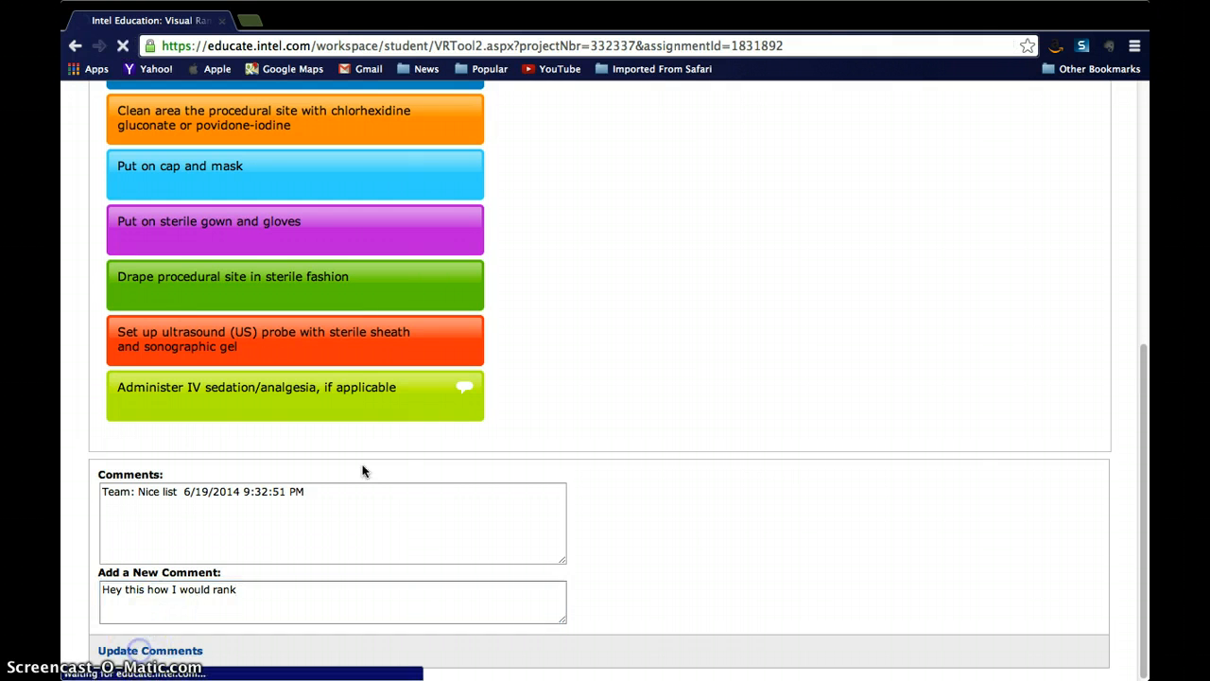
Step: Look over the team's ranked list, then turn the comparison view back on and compare it with the Red team
scroll(391, 418, "down", 5)
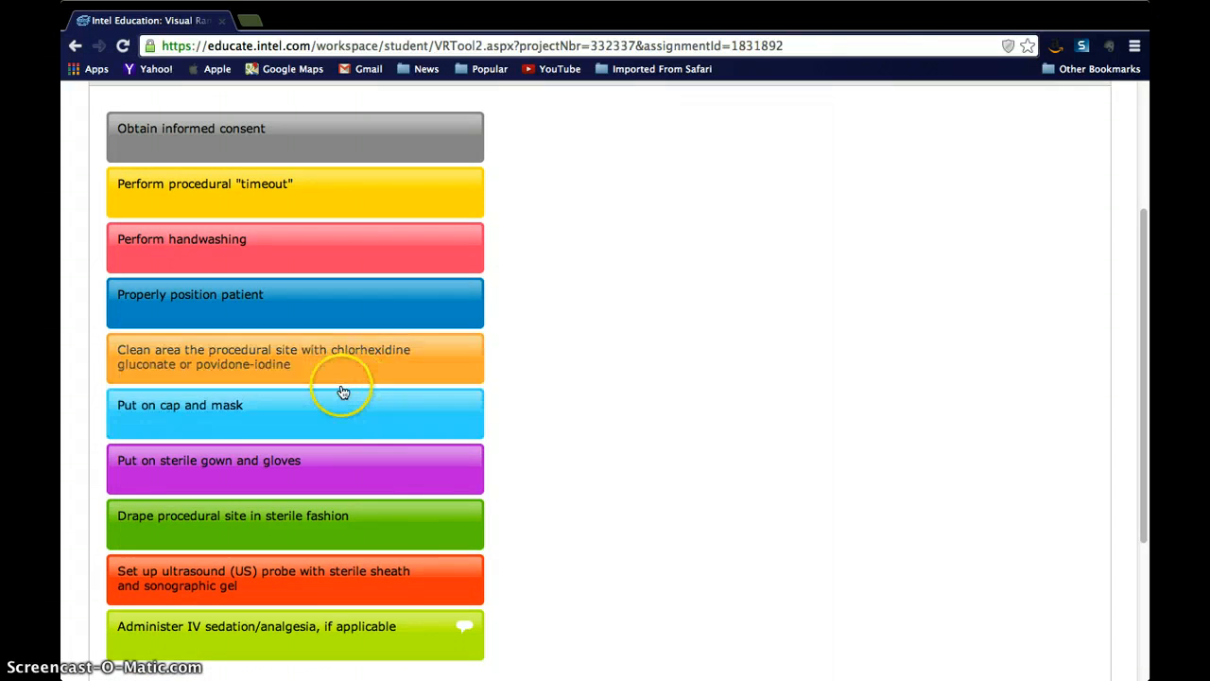
scroll(339, 391, "up", 3)
scroll(333, 391, "down", 8)
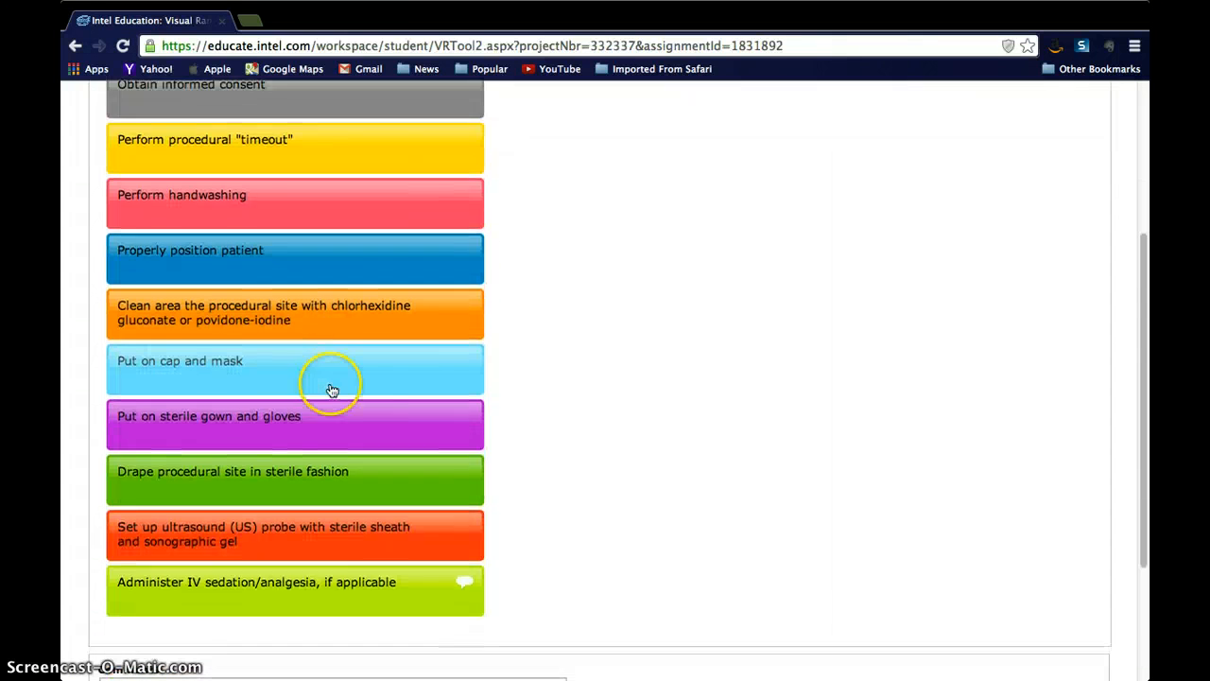
scroll(397, 386, "up", 4)
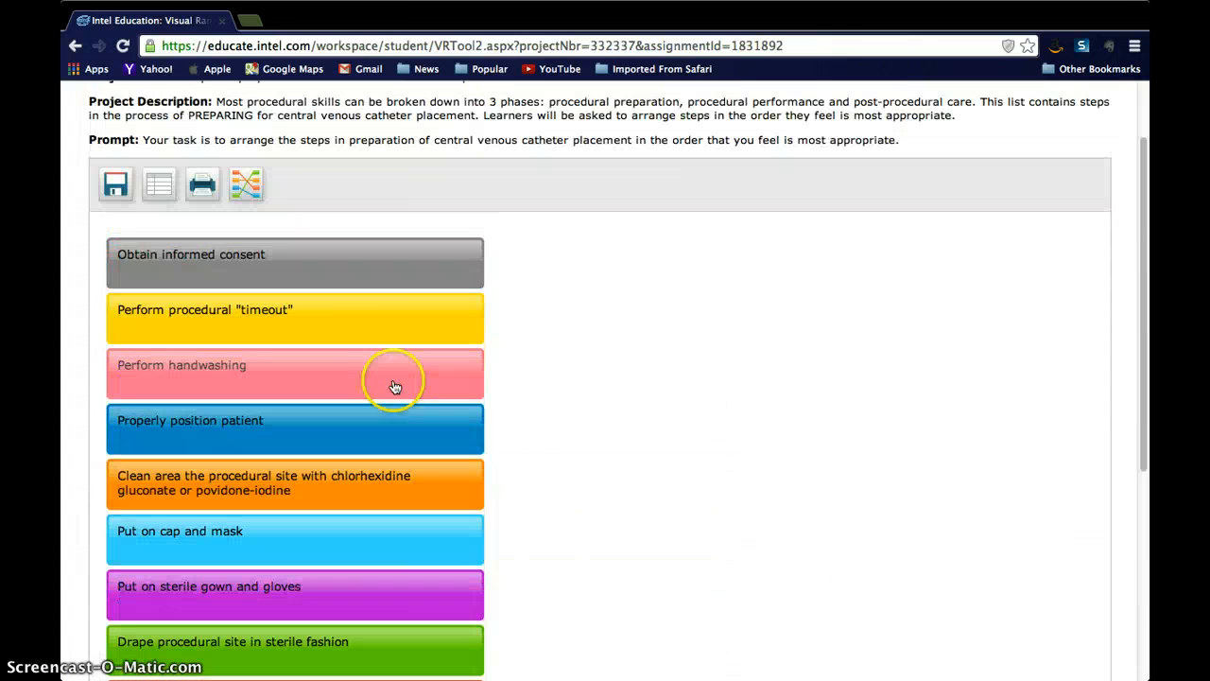
left_click(246, 185)
left_click(461, 175)
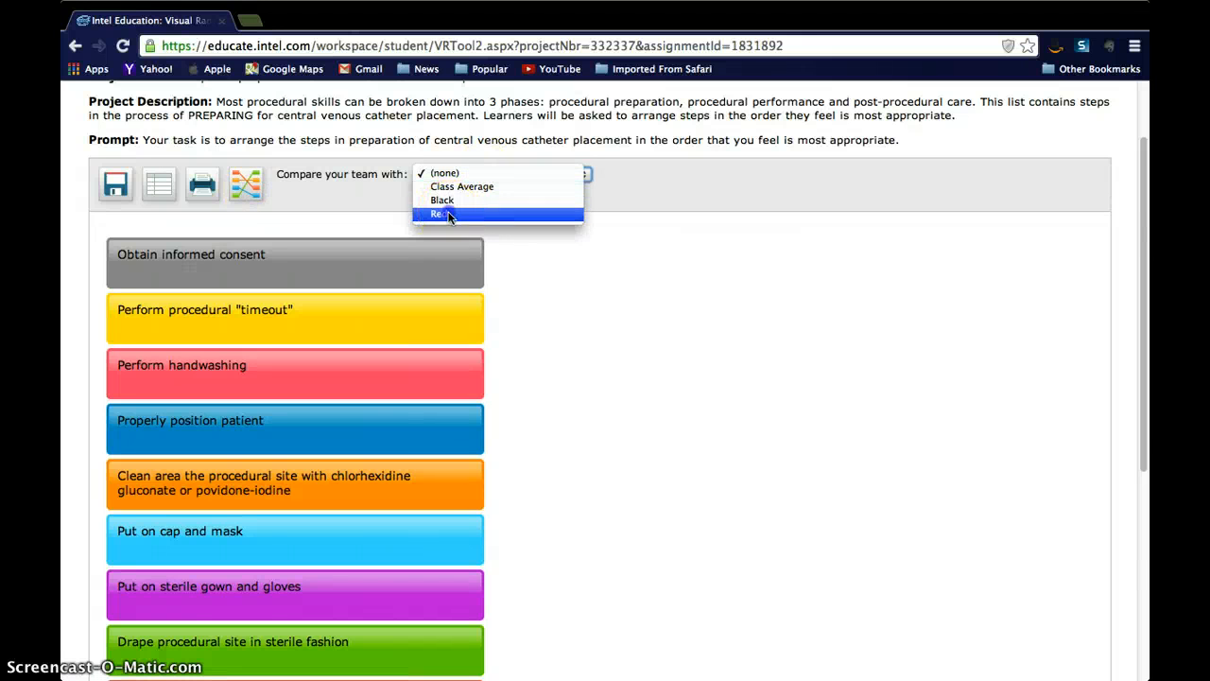
left_click(445, 214)
Step: Review the posted team comments and the new comment field, and recheck the comparison with the Red team
scroll(701, 411, "down", 4)
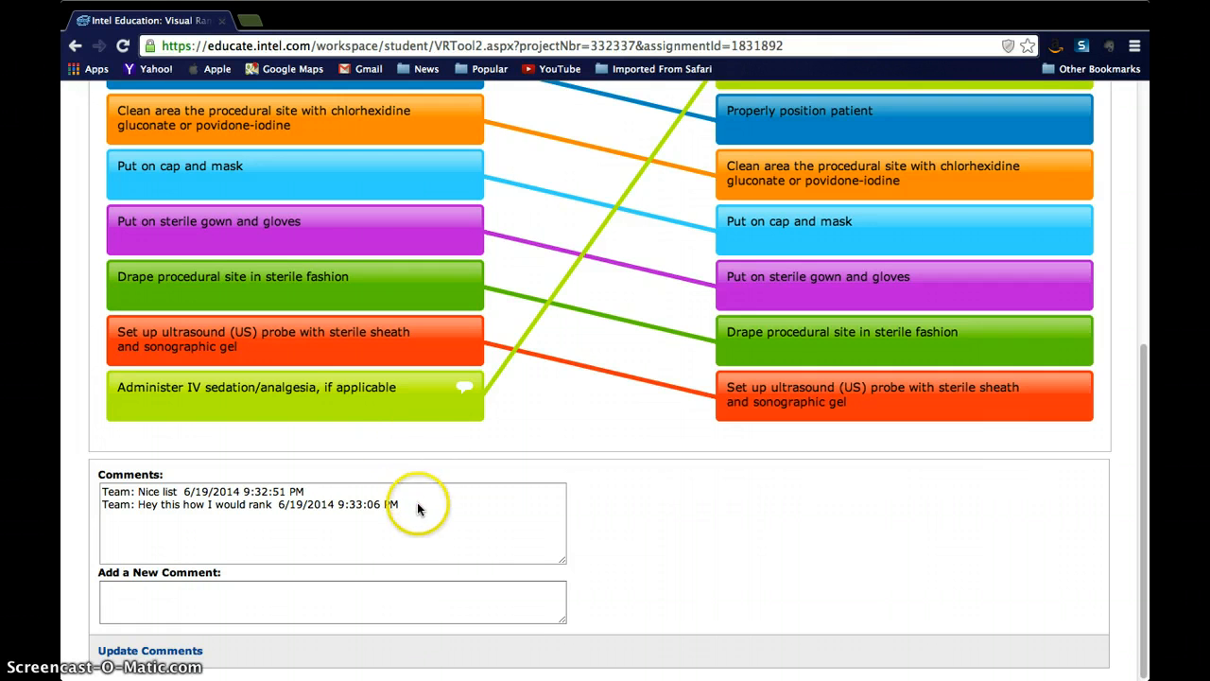
left_click(261, 593)
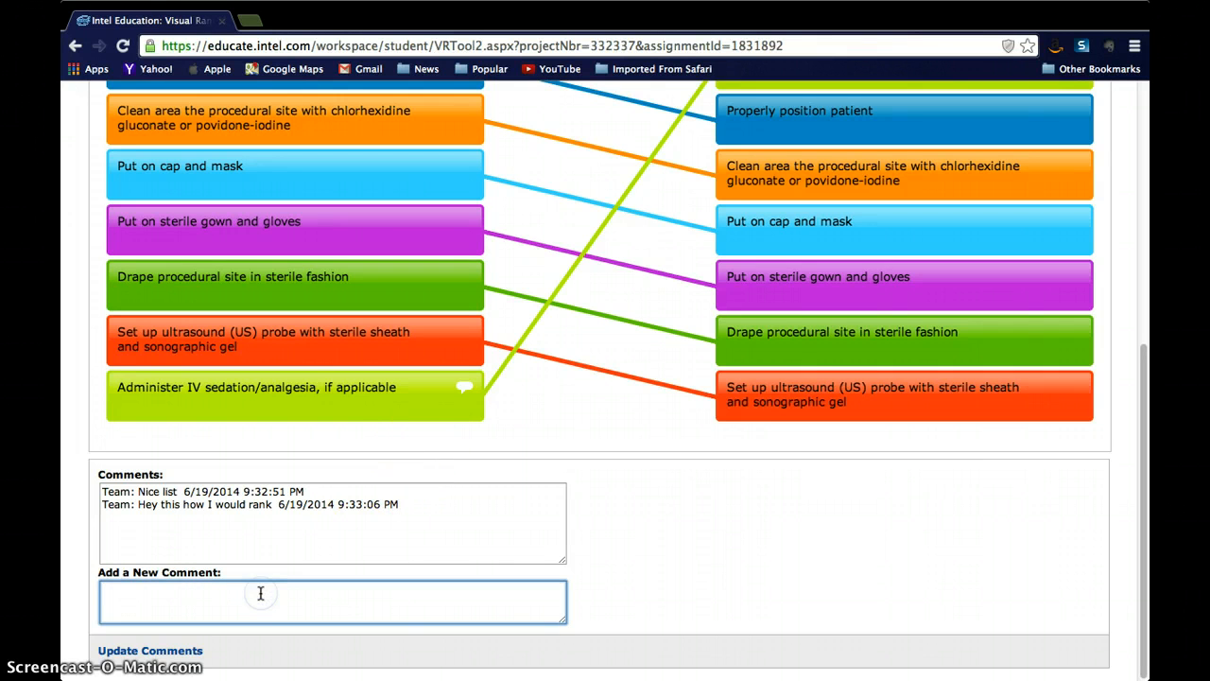
left_click(262, 583)
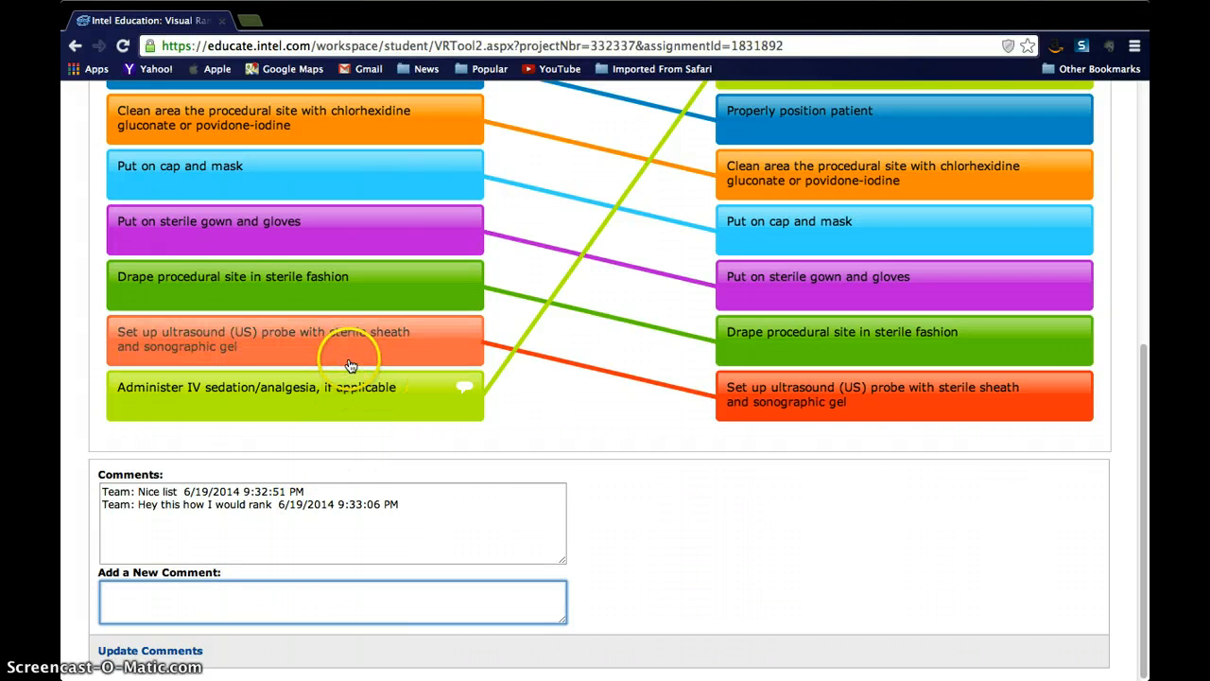
scroll(354, 339, "up", 1)
scroll(354, 338, "up", 5)
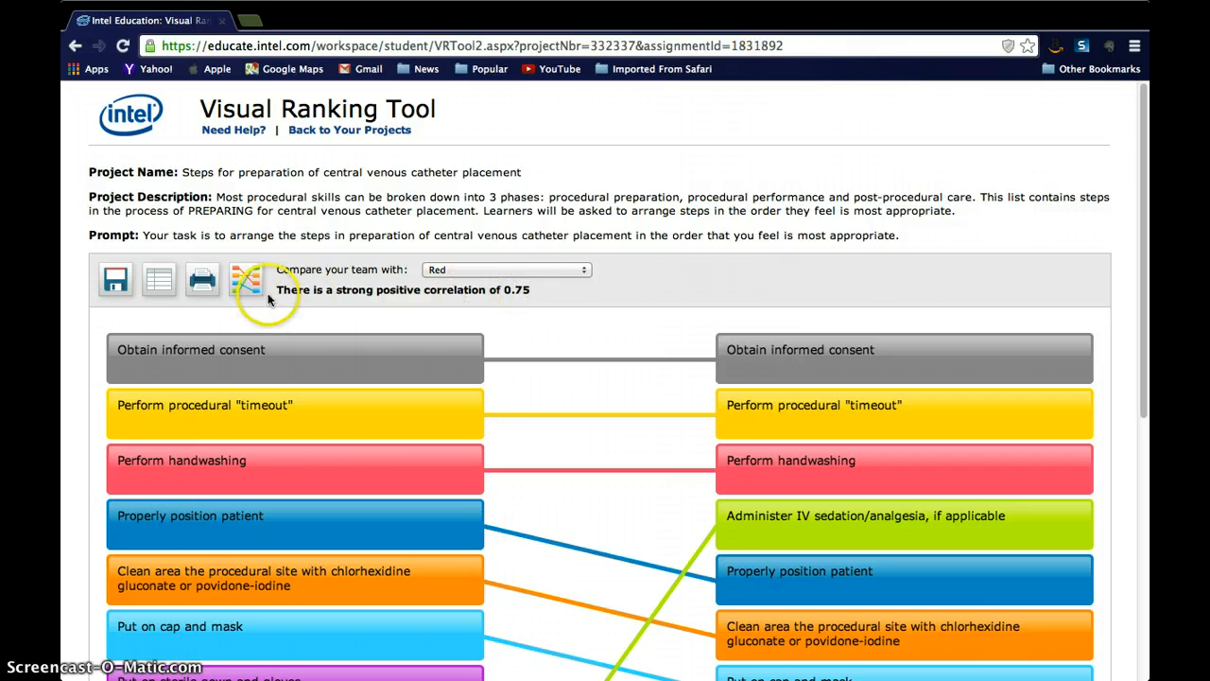
scroll(338, 286, "down", 5)
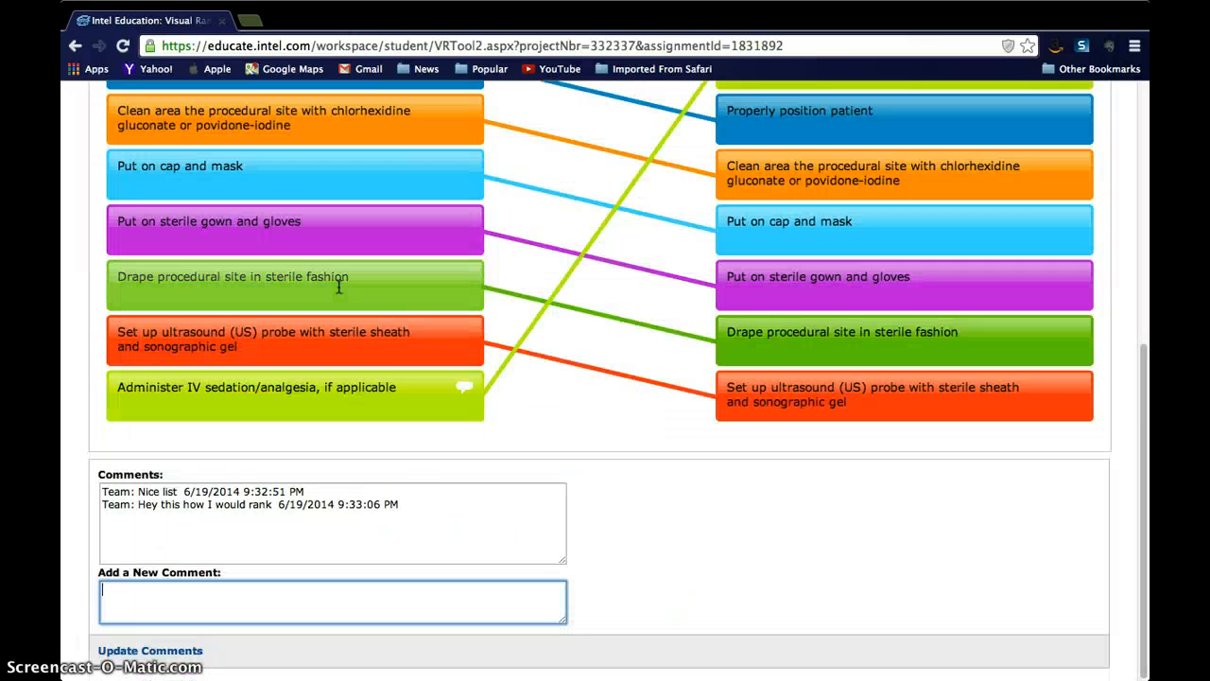
Step: Leave the ranking and return to the student workspace's list of active projects
scroll(216, 513, "up", 5)
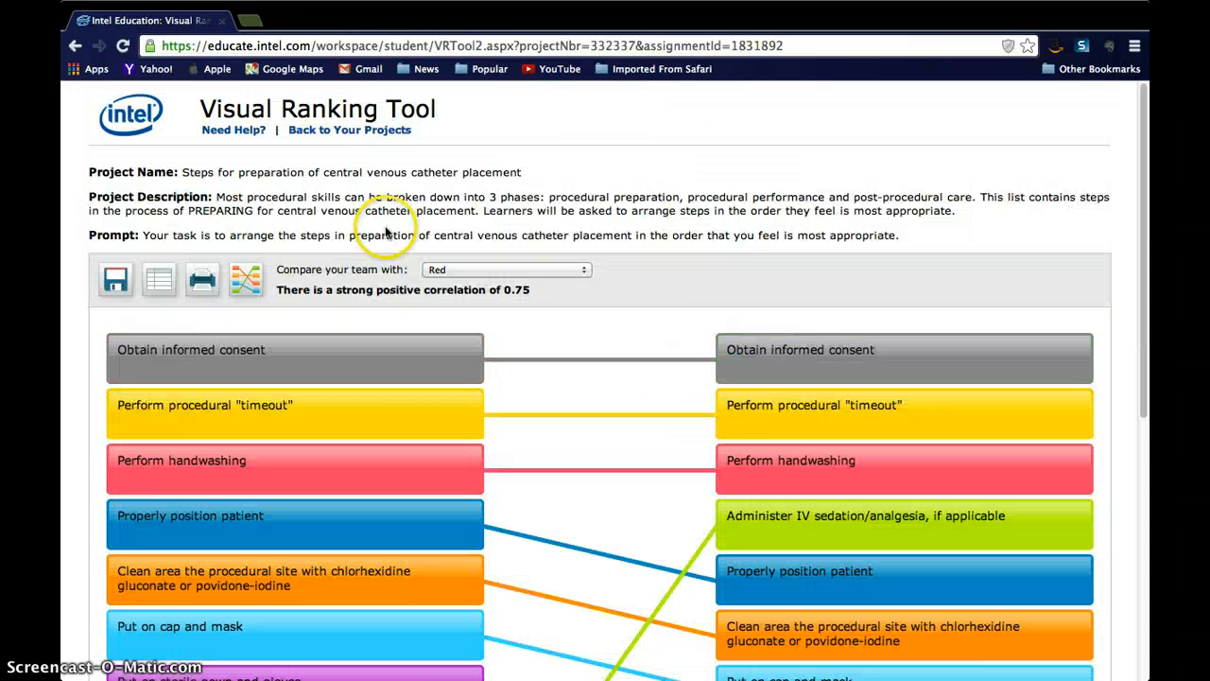
left_click(352, 131)
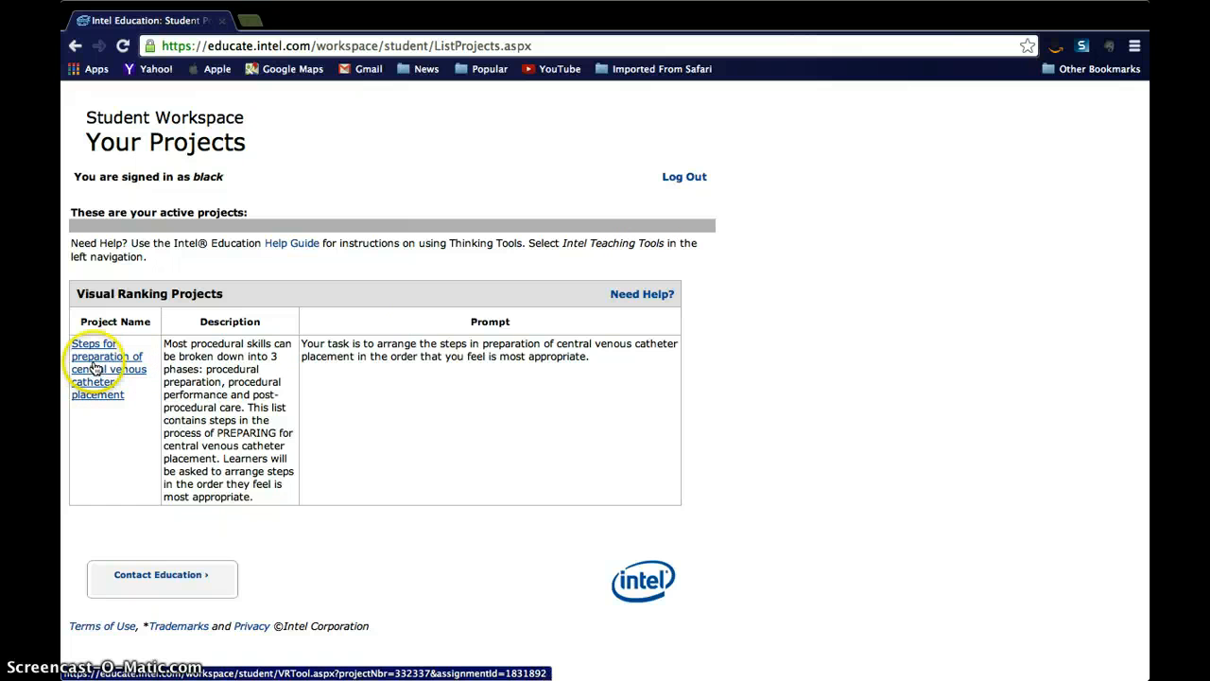
left_click(683, 185)
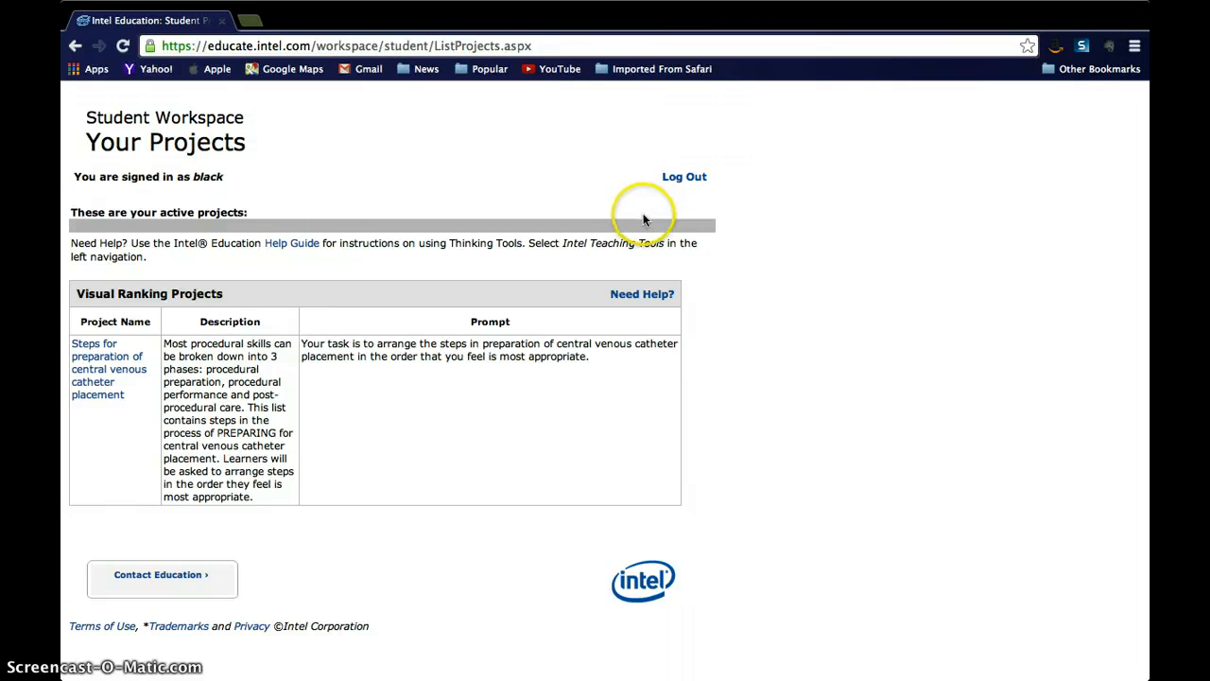